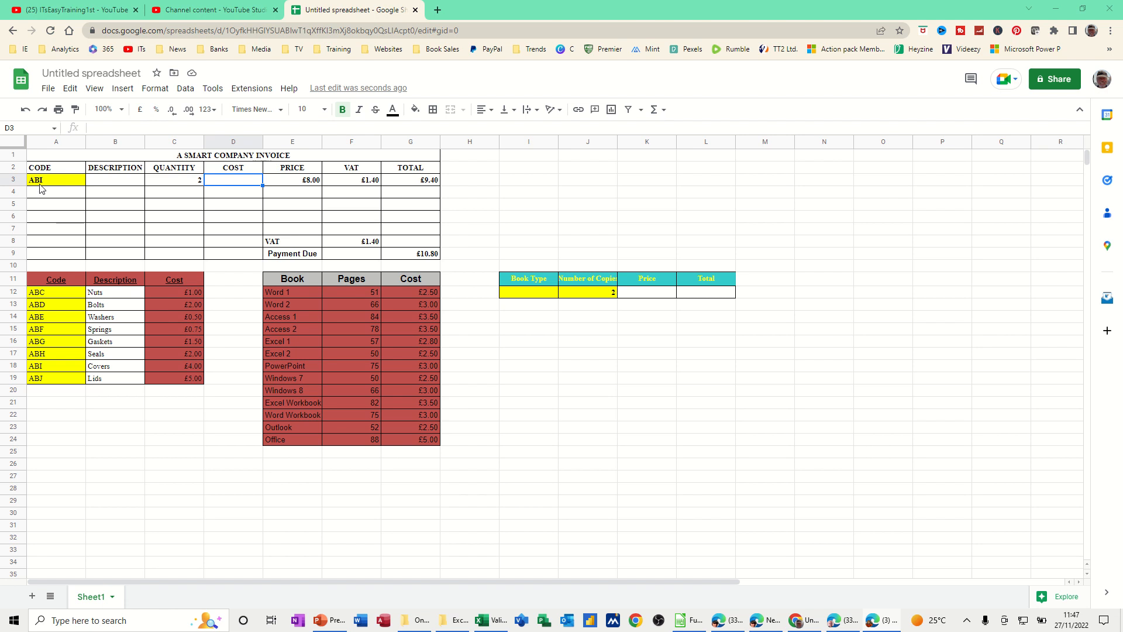
# Add a drop-down list to invoice code cell A3 using the range A12:A19, and choose code ABE
pyautogui.click(52, 178)
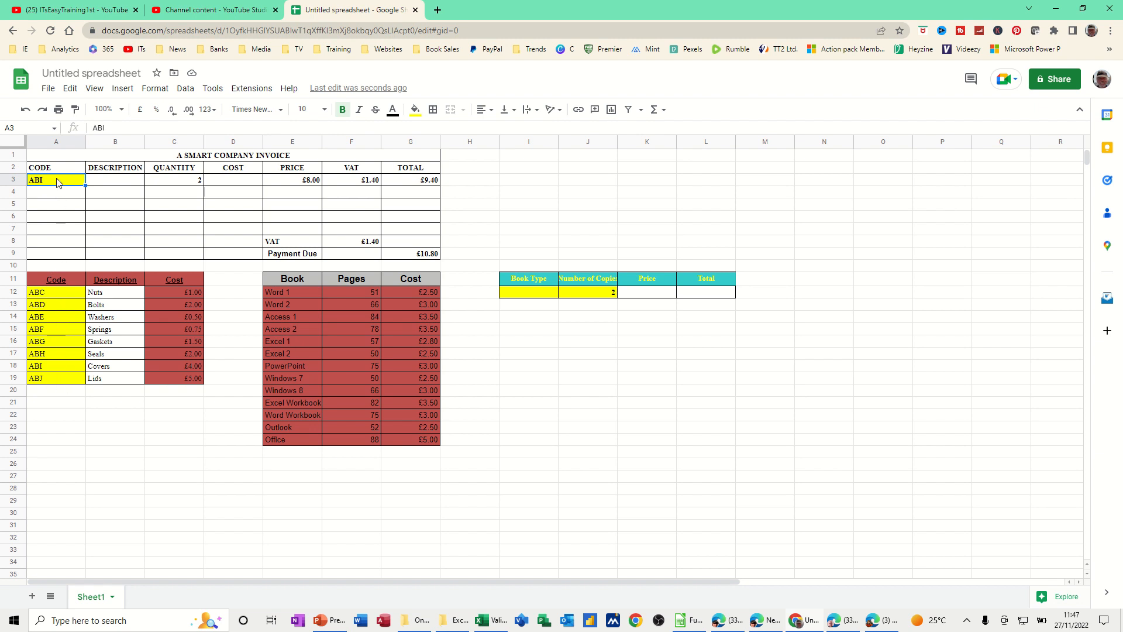
pyautogui.click(185, 91)
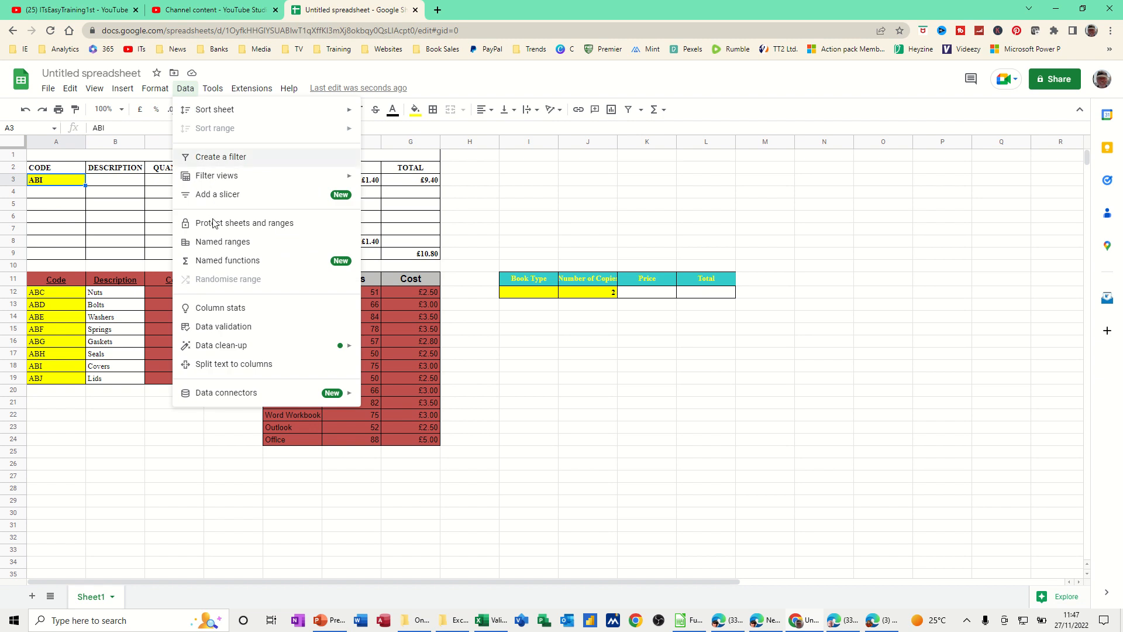
pyautogui.click(236, 331)
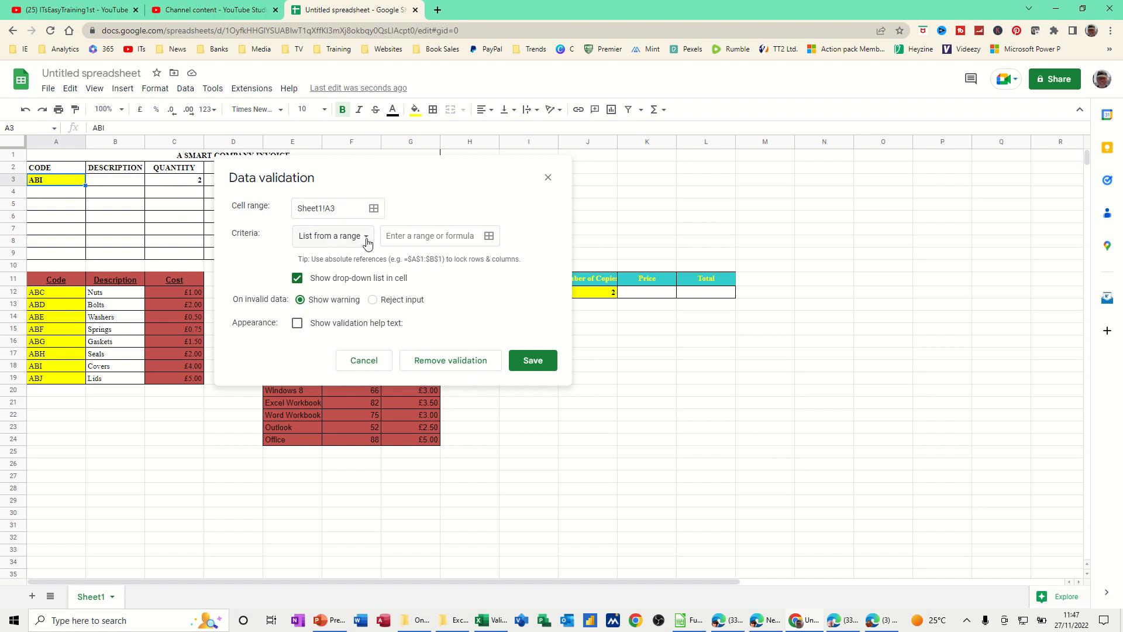
pyautogui.click(366, 240)
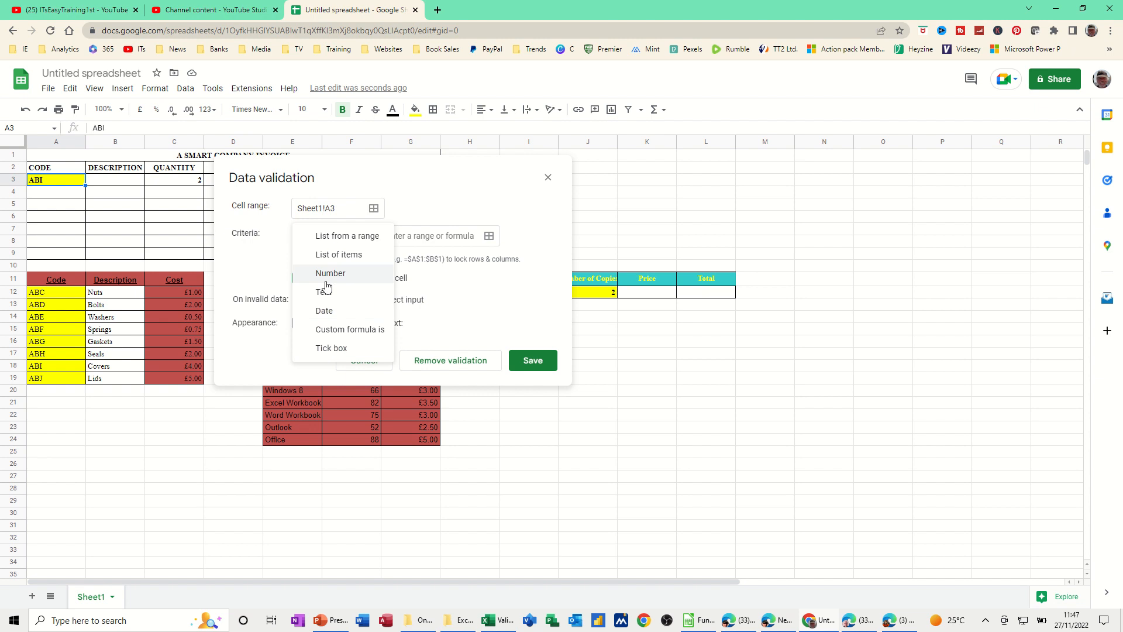
pyautogui.click(416, 236)
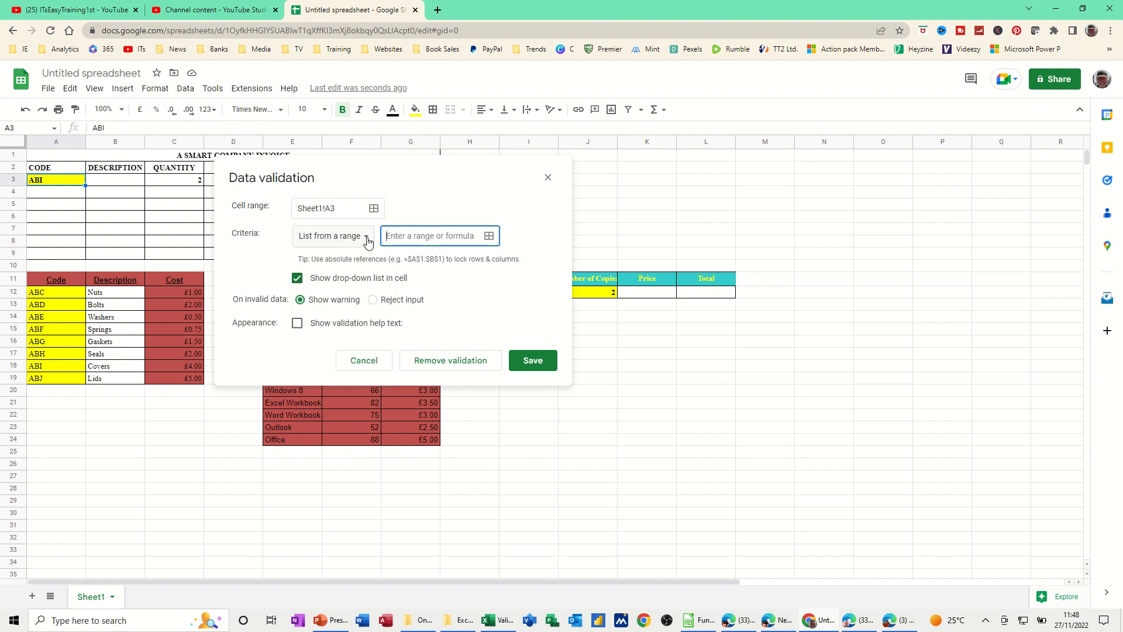
pyautogui.click(489, 235)
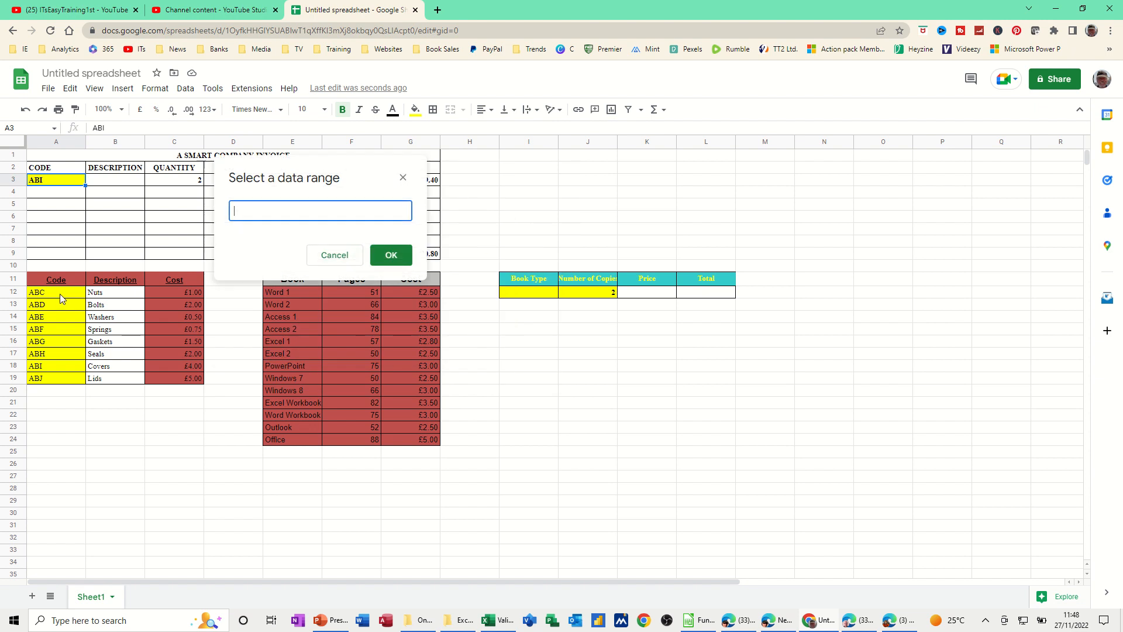
pyautogui.moveTo(60, 293); pyautogui.dragTo(67, 380)
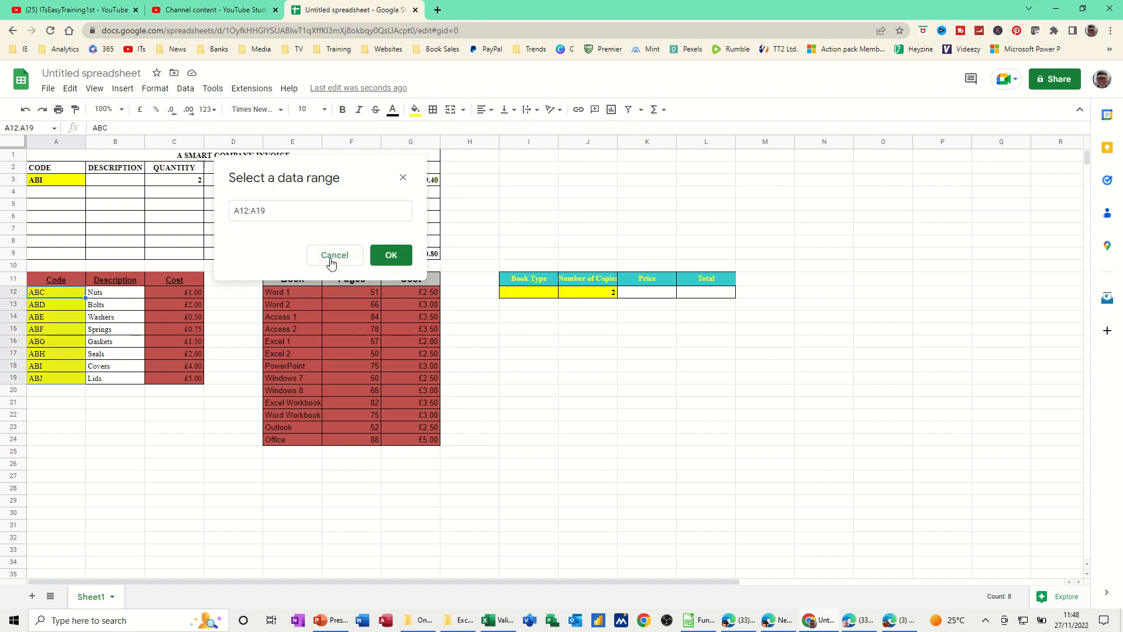
pyautogui.click(377, 258)
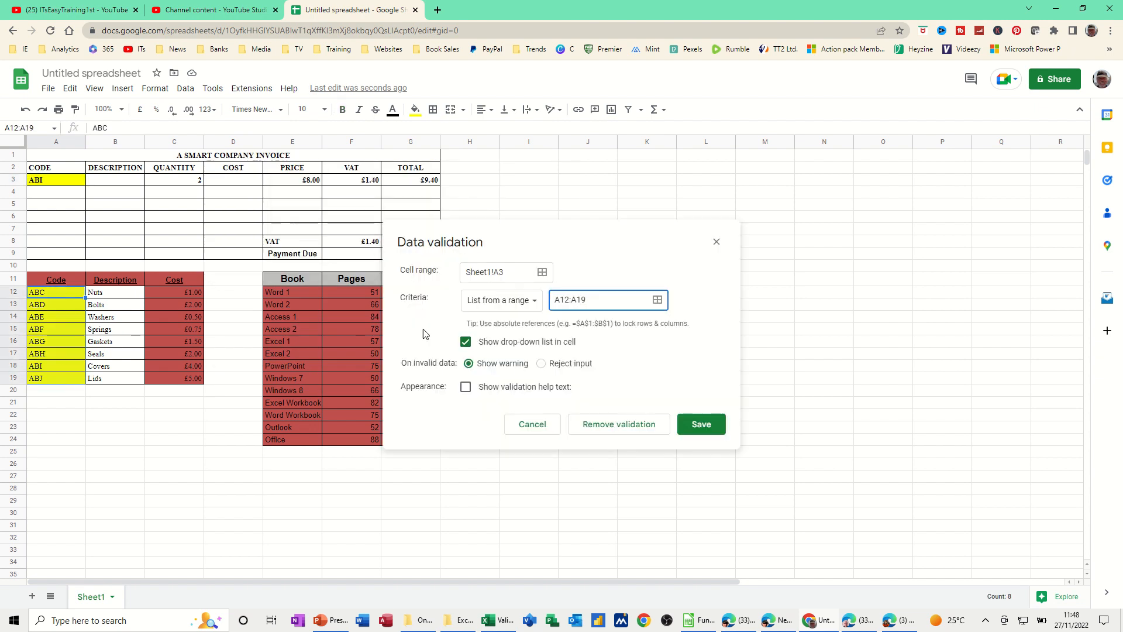
pyautogui.click(696, 427)
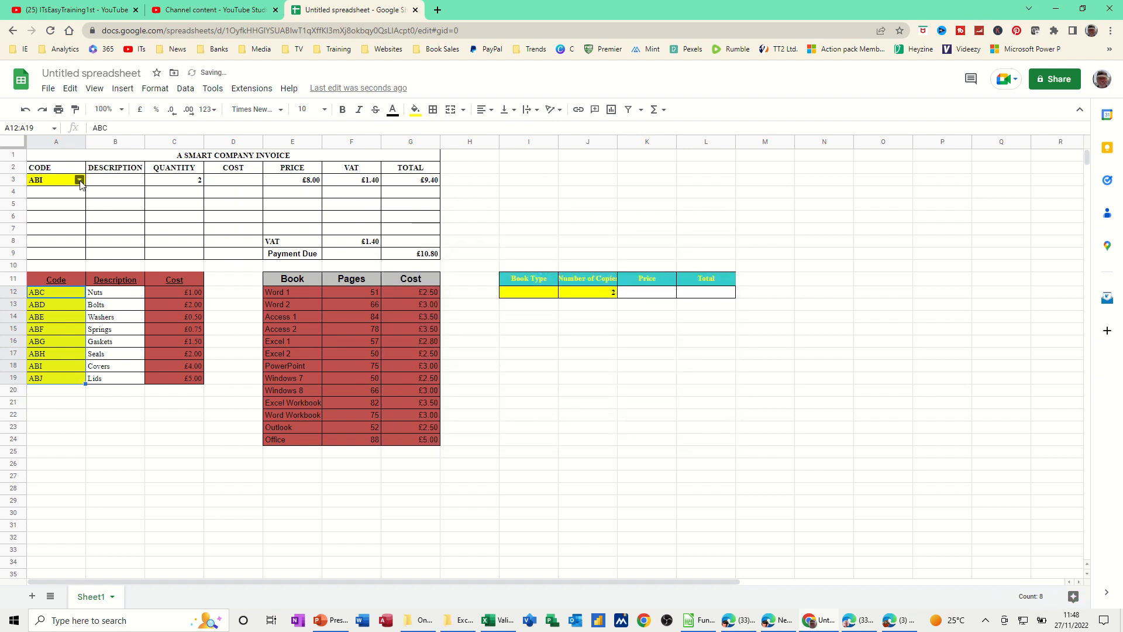
pyautogui.click(80, 181)
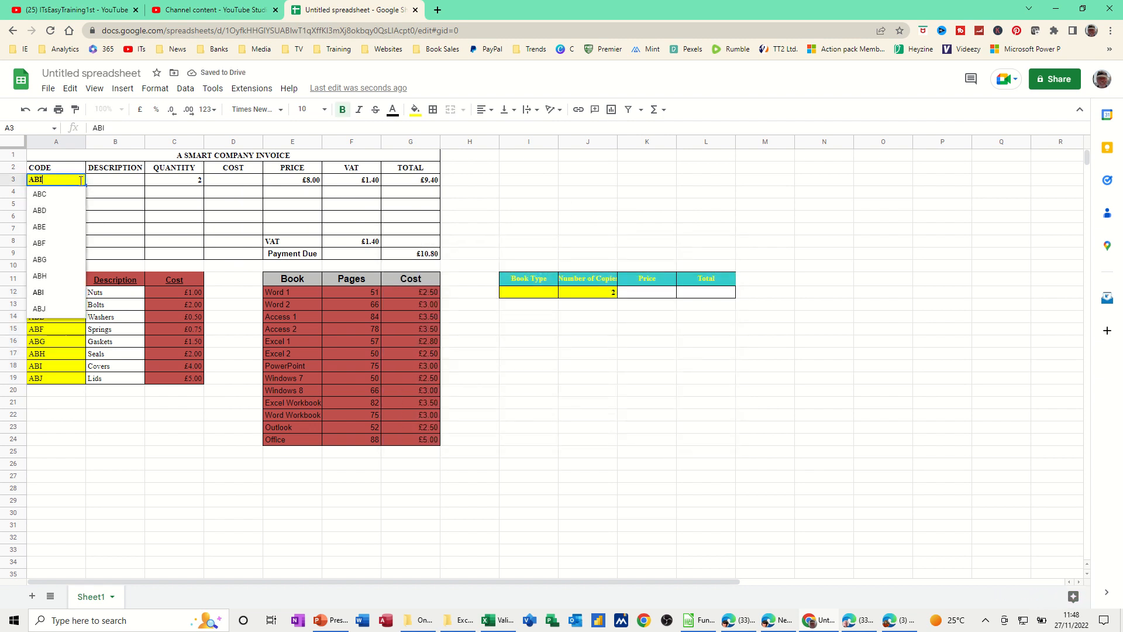
pyautogui.click(56, 227)
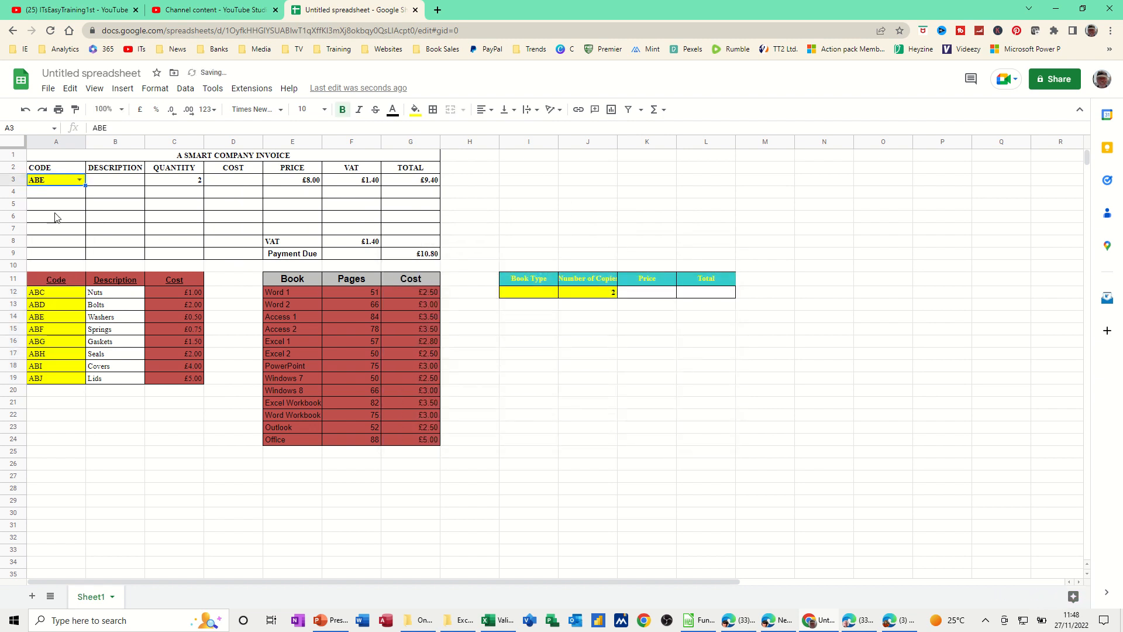
# Enter =vlookup(A3,A11:C19,2,0) in Description cell B3, and switch the code in A3 to ABC
pyautogui.click(121, 184)
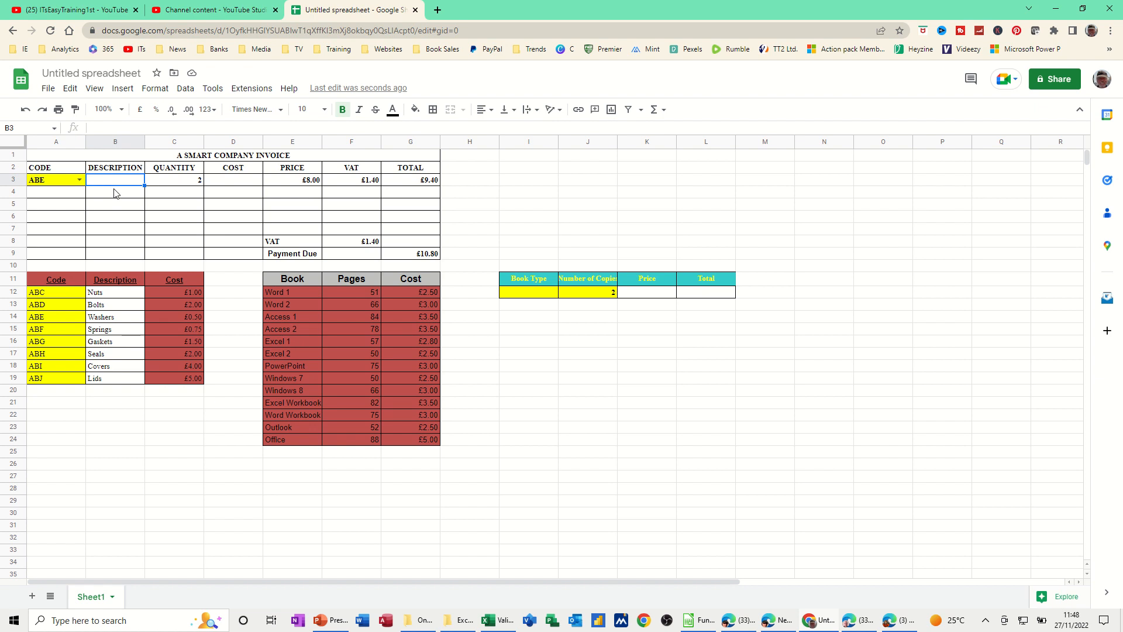
pyautogui.write('=vlooku')
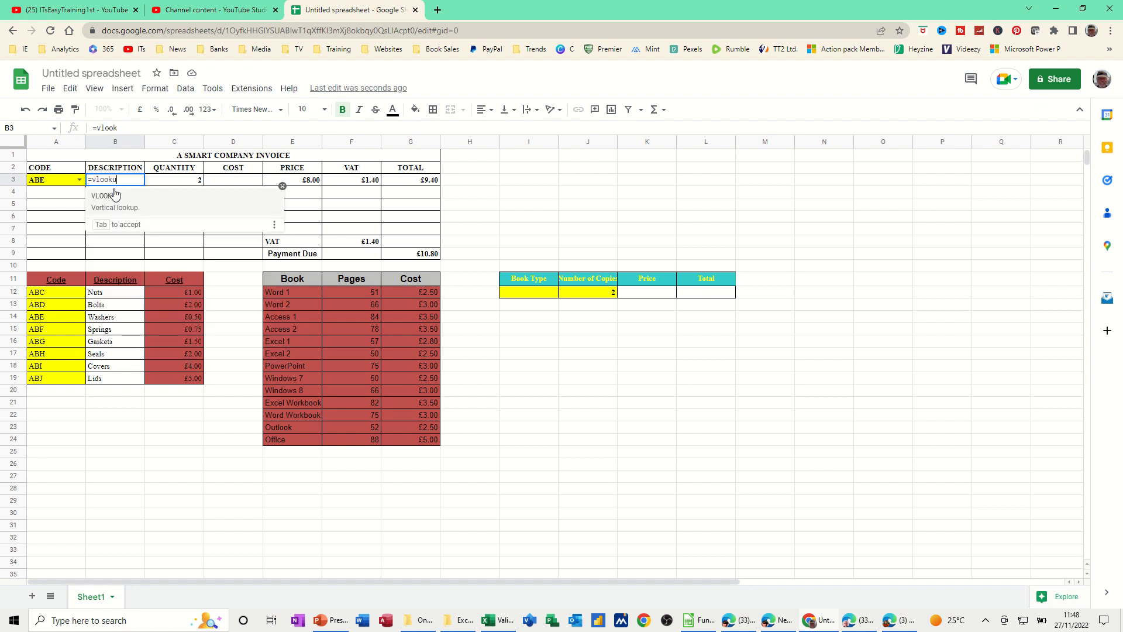
pyautogui.write('p(')
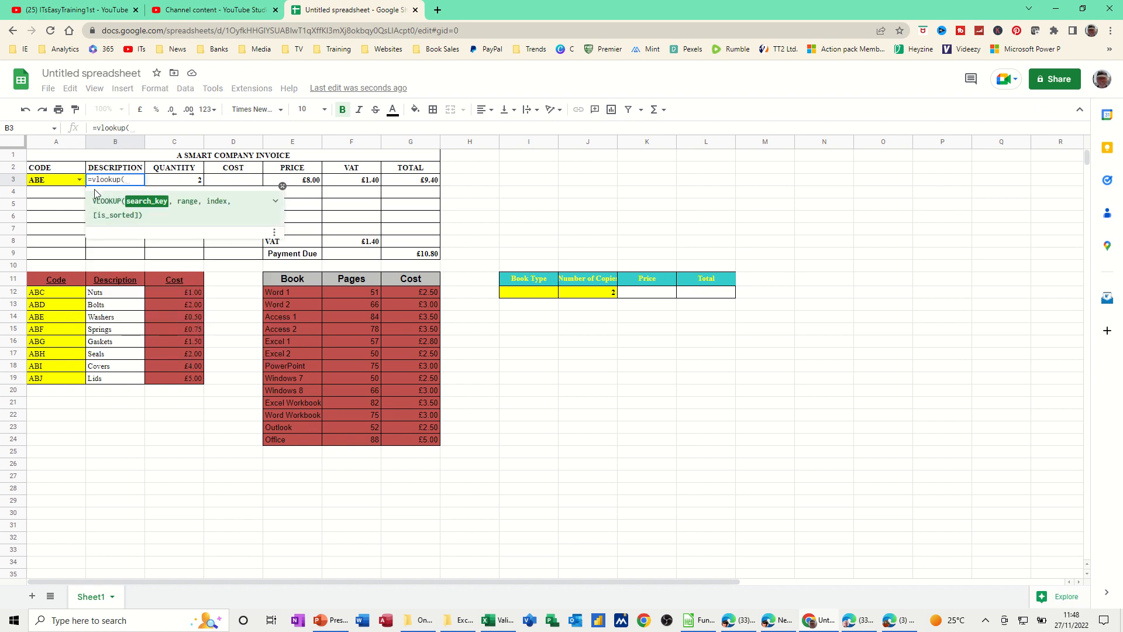
pyautogui.click(44, 181)
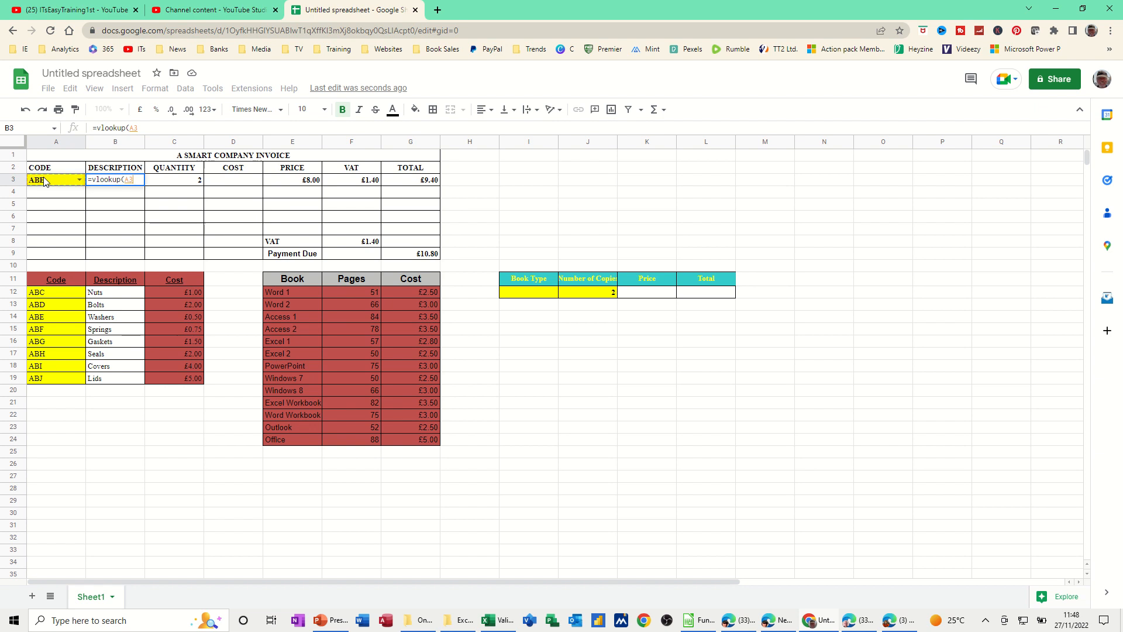
pyautogui.write(',')
pyautogui.moveTo(63, 281); pyautogui.dragTo(172, 379)
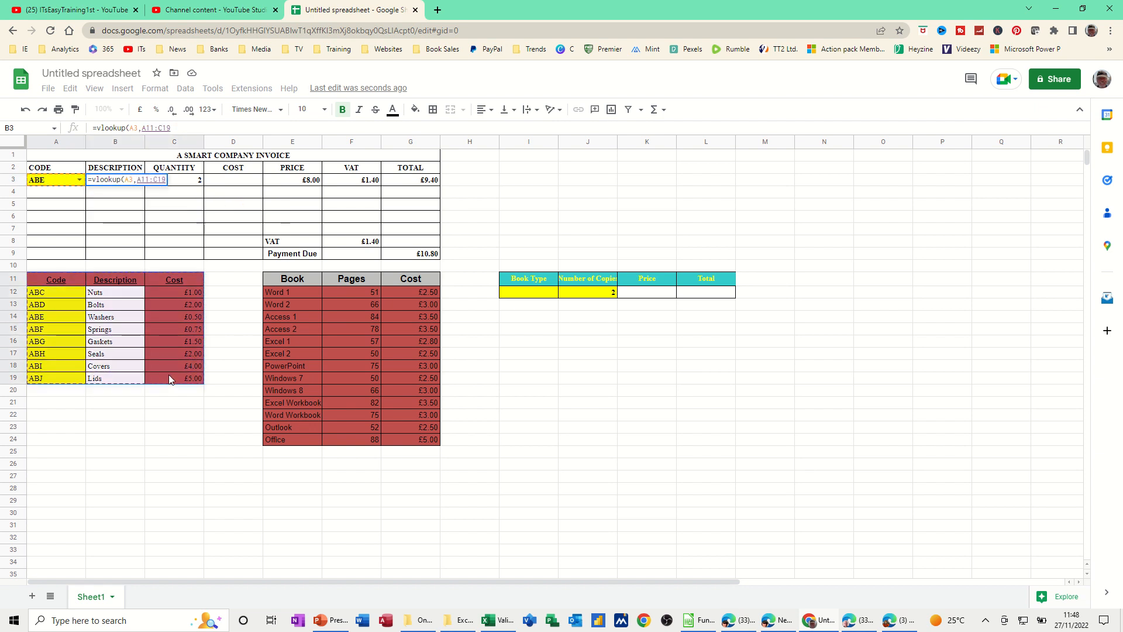
pyautogui.write(',')
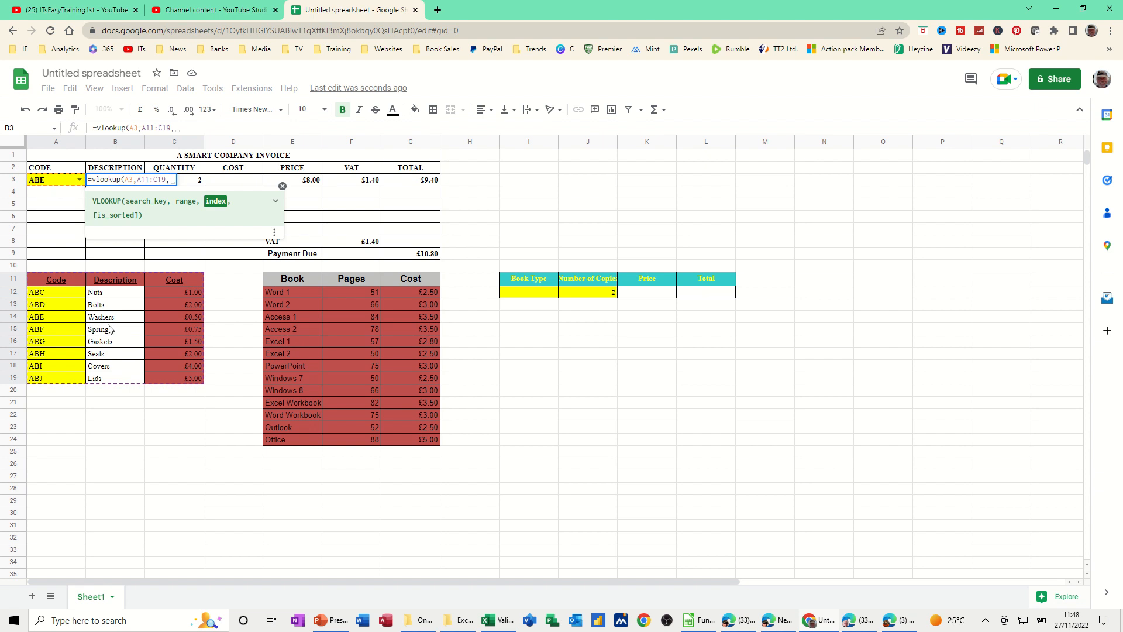
pyautogui.write('2,0')
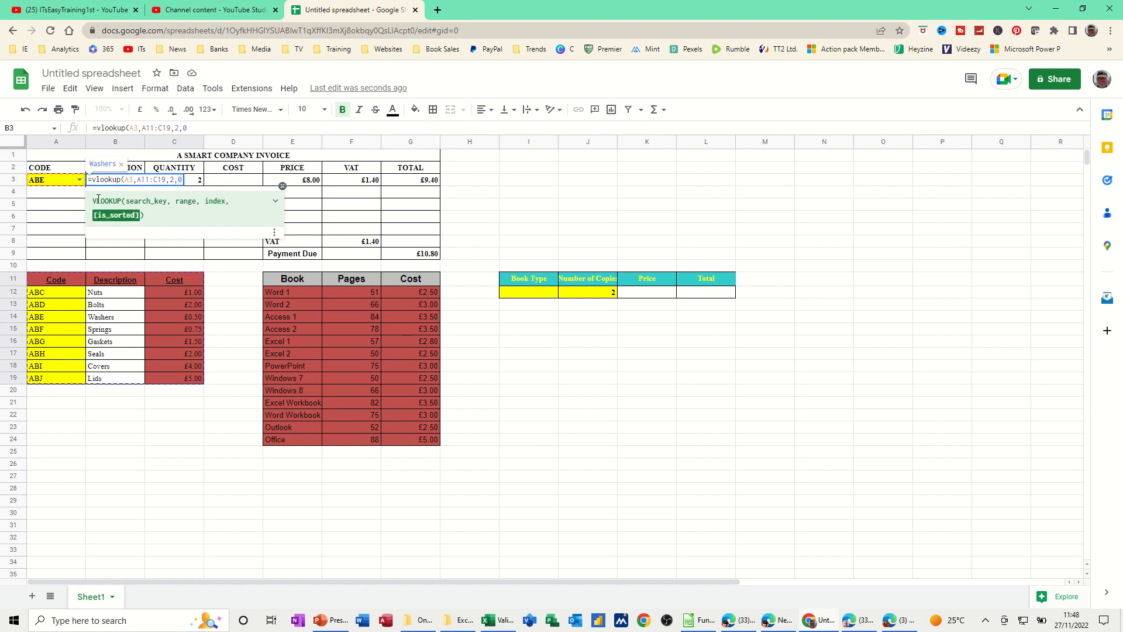
pyautogui.press('Return')
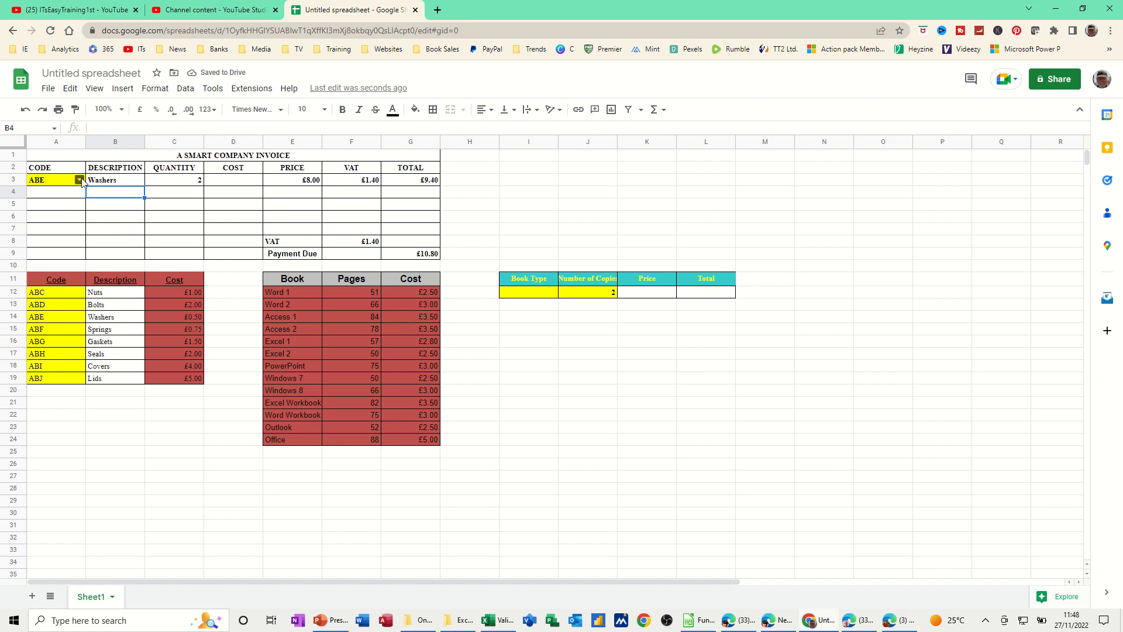
pyautogui.click(80, 180)
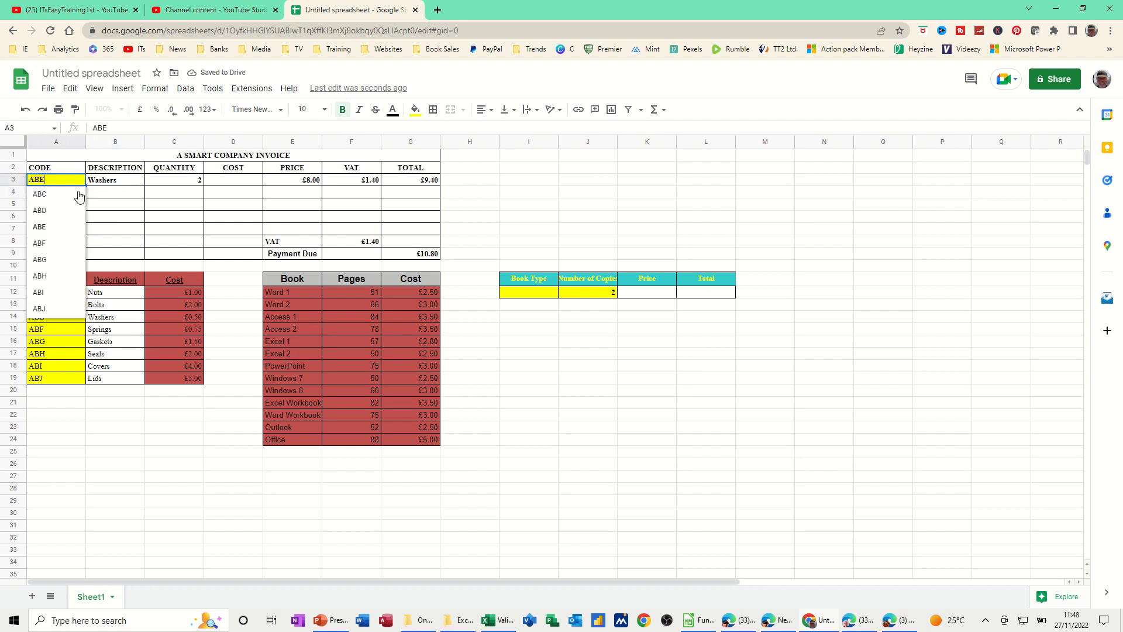
pyautogui.click(45, 197)
# Enter =vlookup(A3,A11:C19,3,0) in Cost cell D3 to look up the cost for the chosen code
pyautogui.click(236, 185)
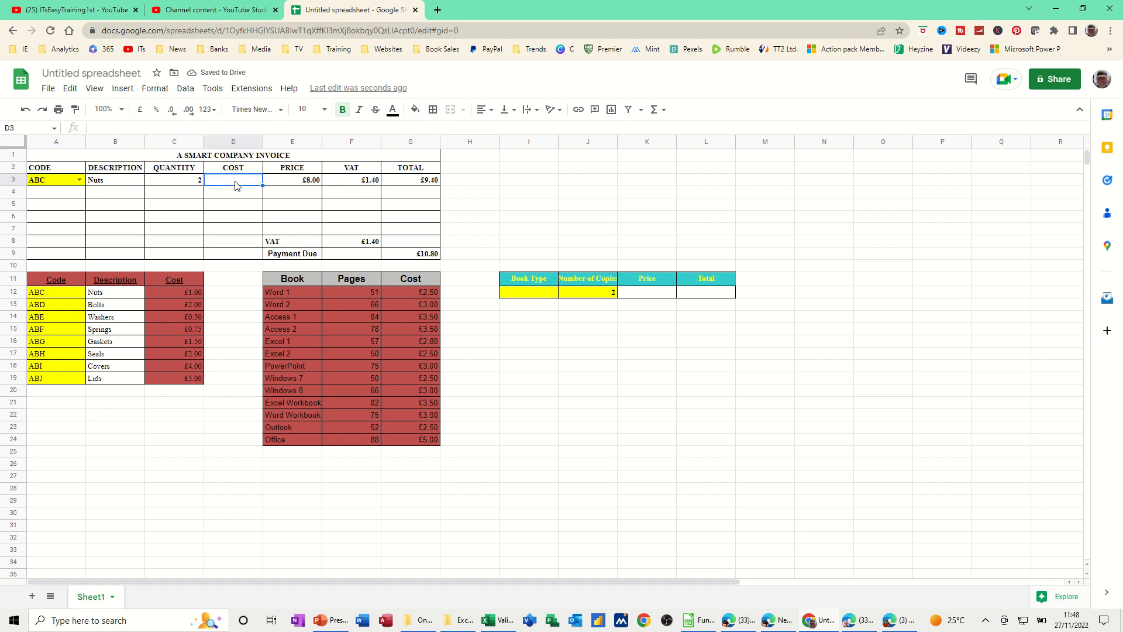
pyautogui.write('=v')
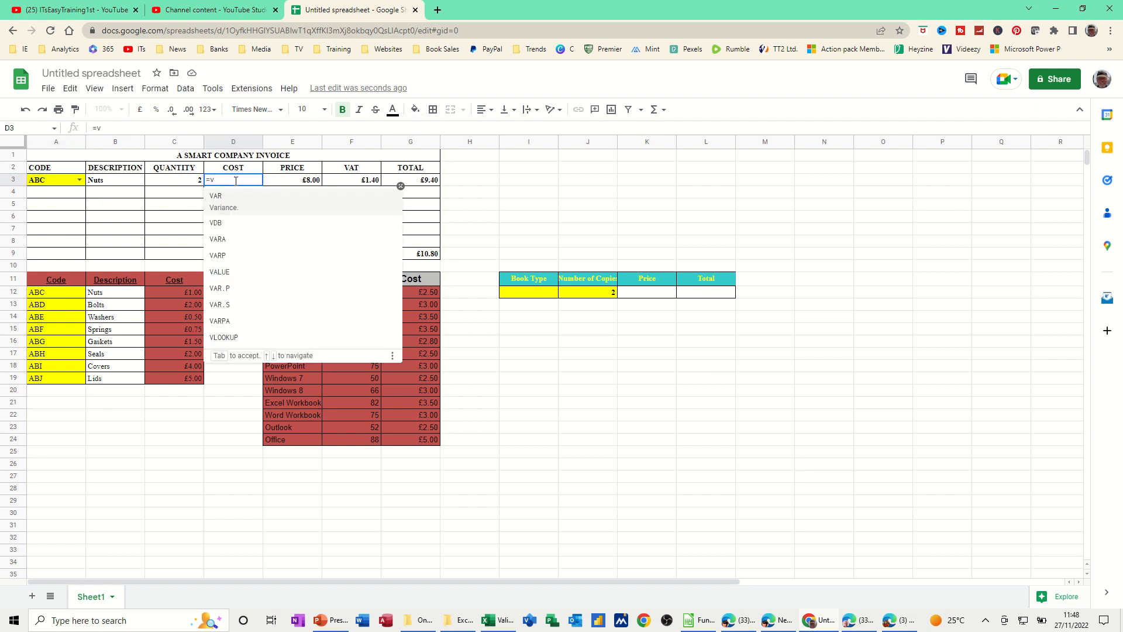
pyautogui.write('lookup')
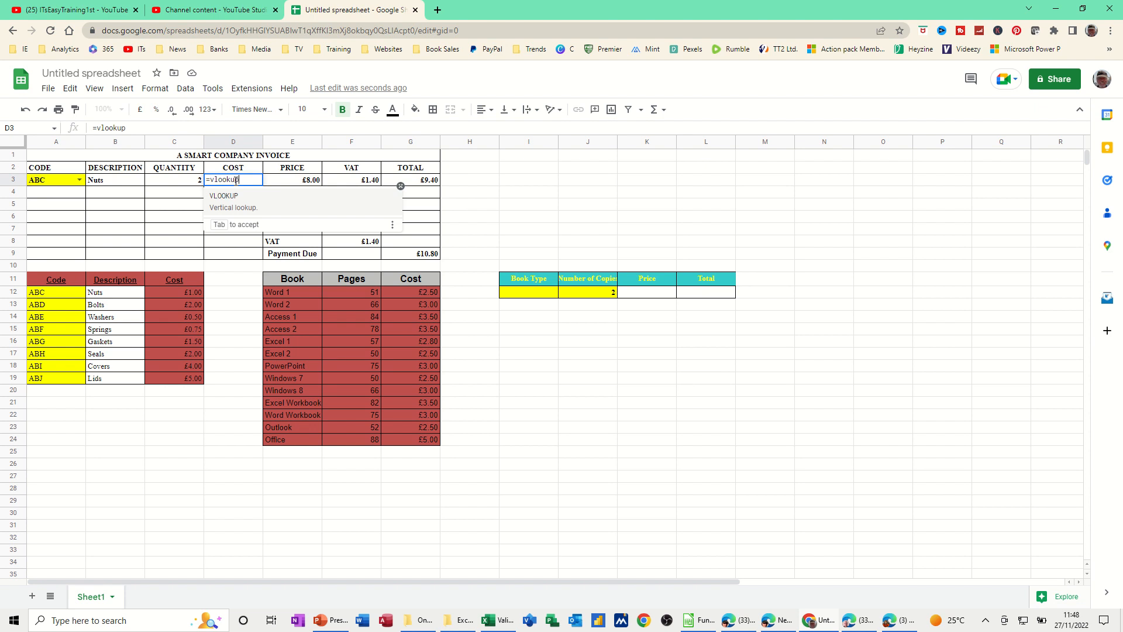
pyautogui.write('(')
pyautogui.click(56, 186)
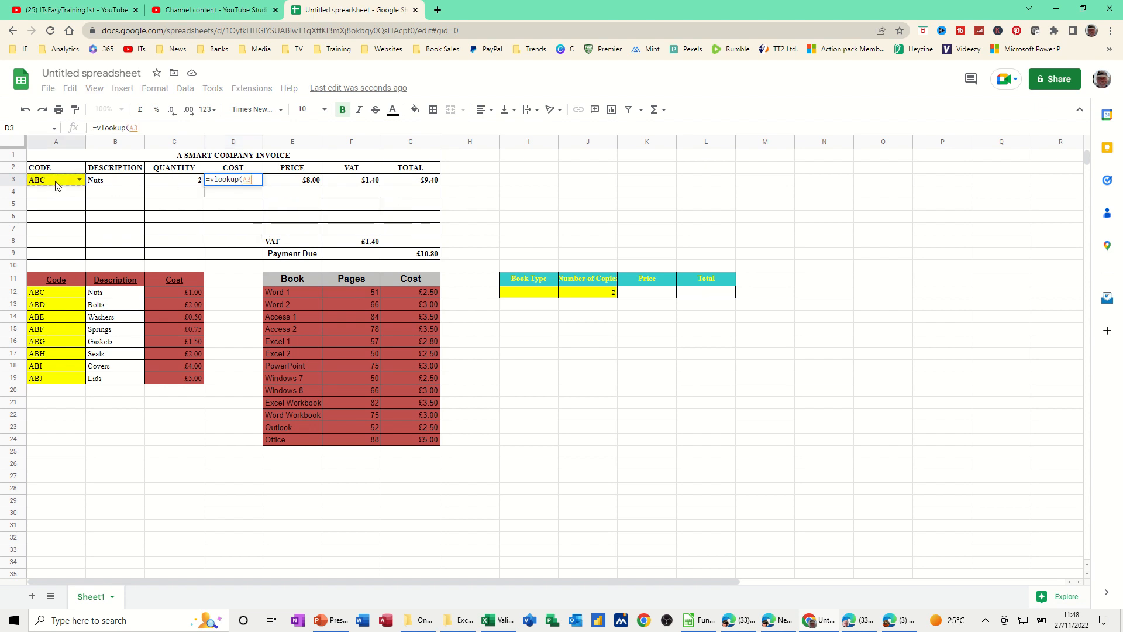
pyautogui.write(',')
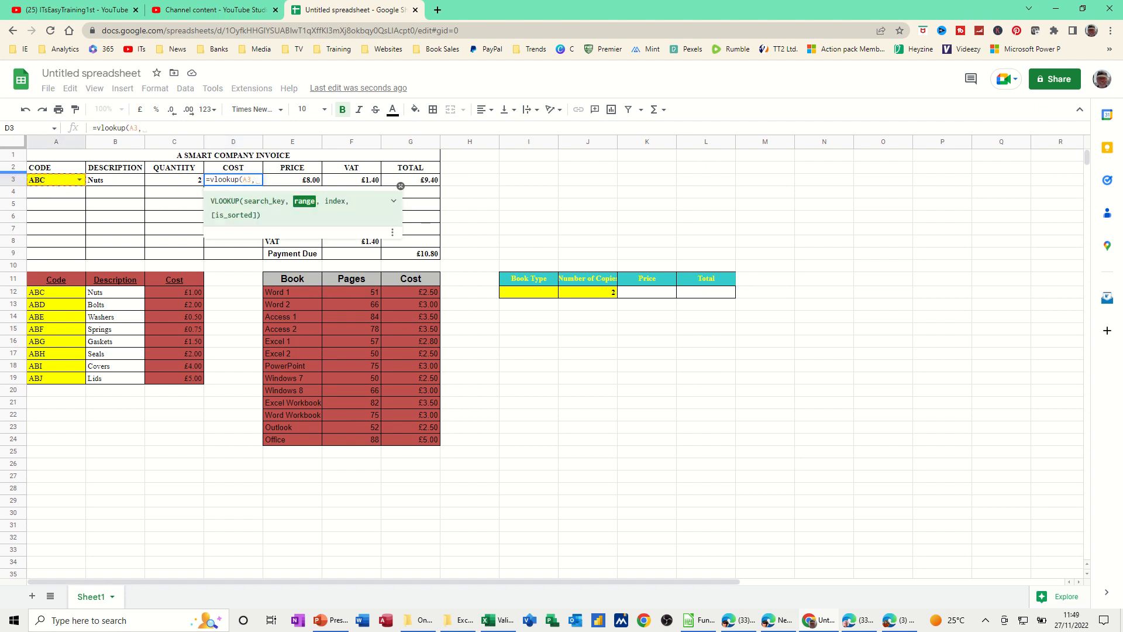
pyautogui.moveTo(45, 280); pyautogui.dragTo(184, 379)
pyautogui.write(',')
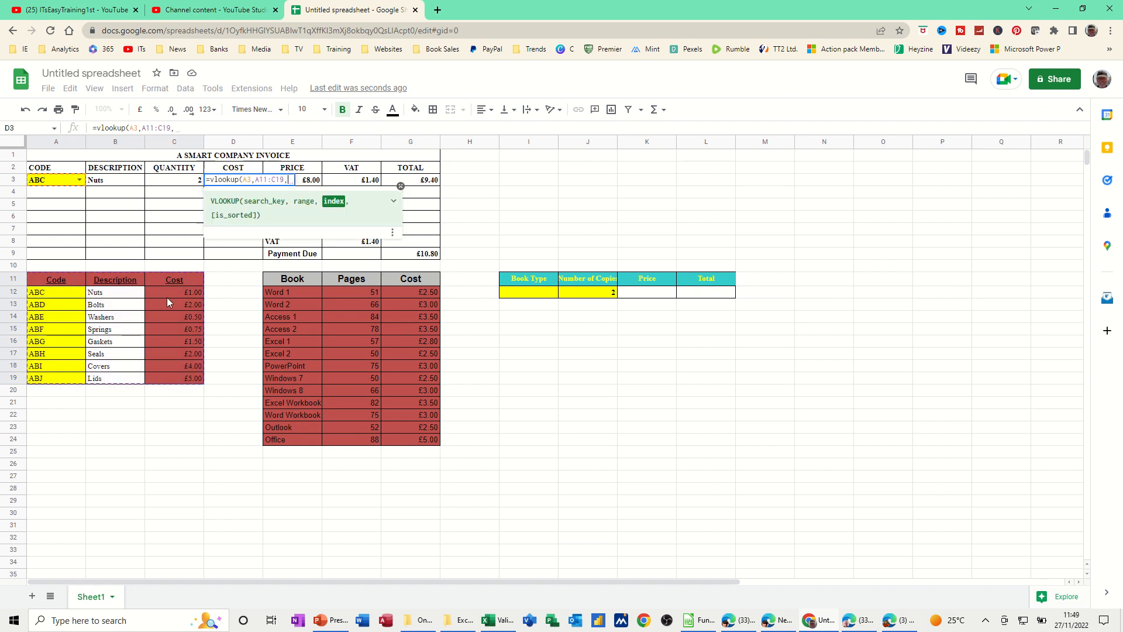
pyautogui.write('3,0')
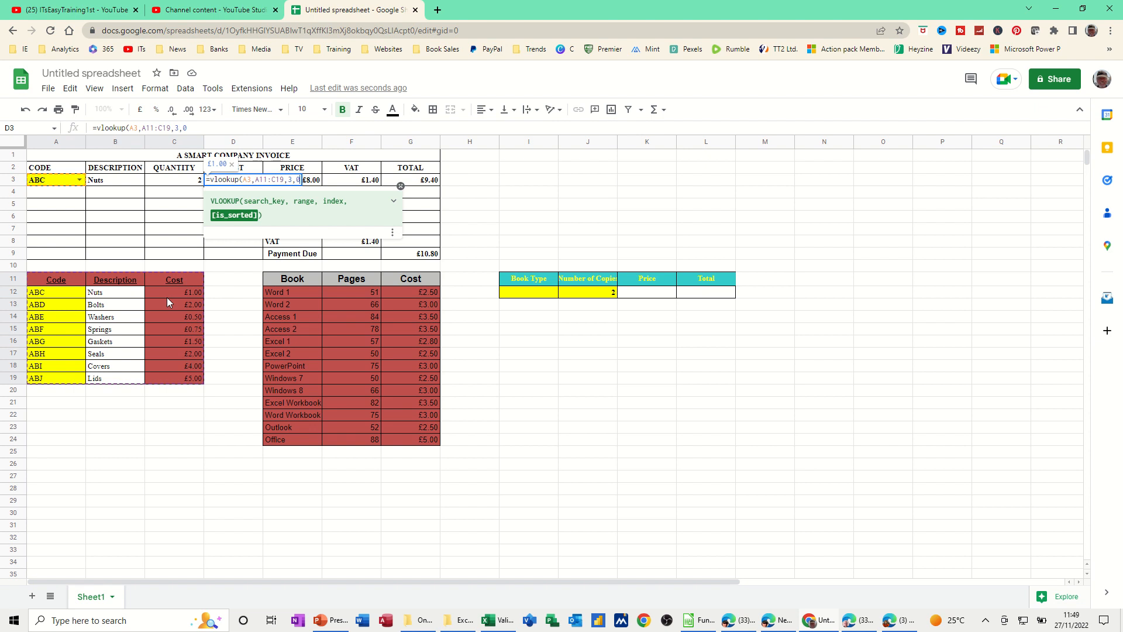
pyautogui.write(')')
pyautogui.press('Return')
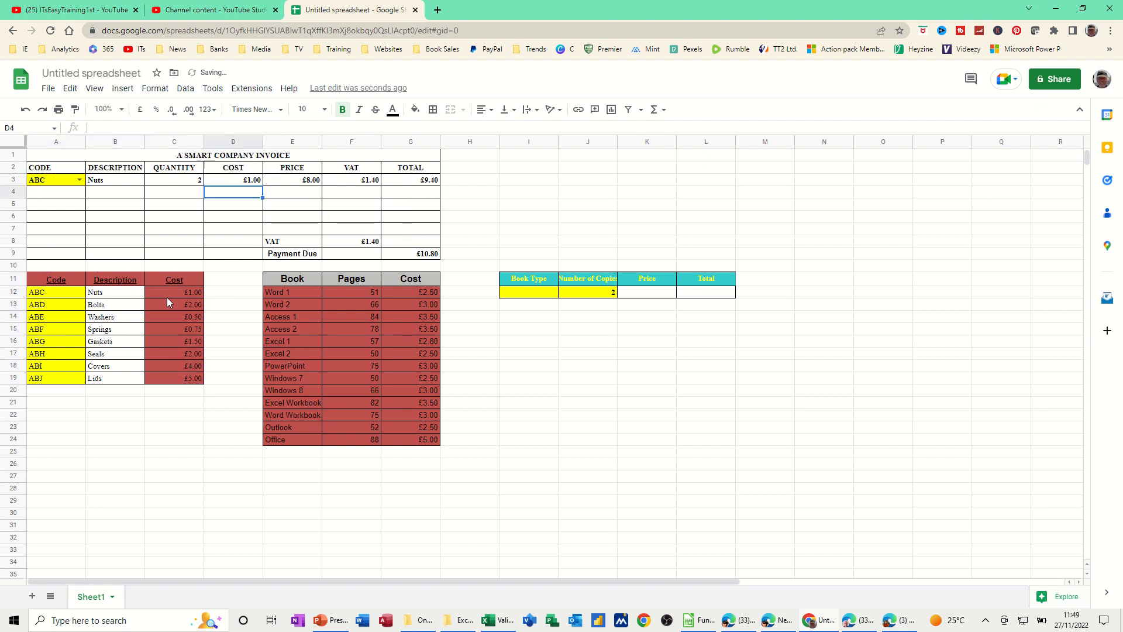
# Check the cost formula in D3 and choose code ABD in A3
pyautogui.click(234, 183)
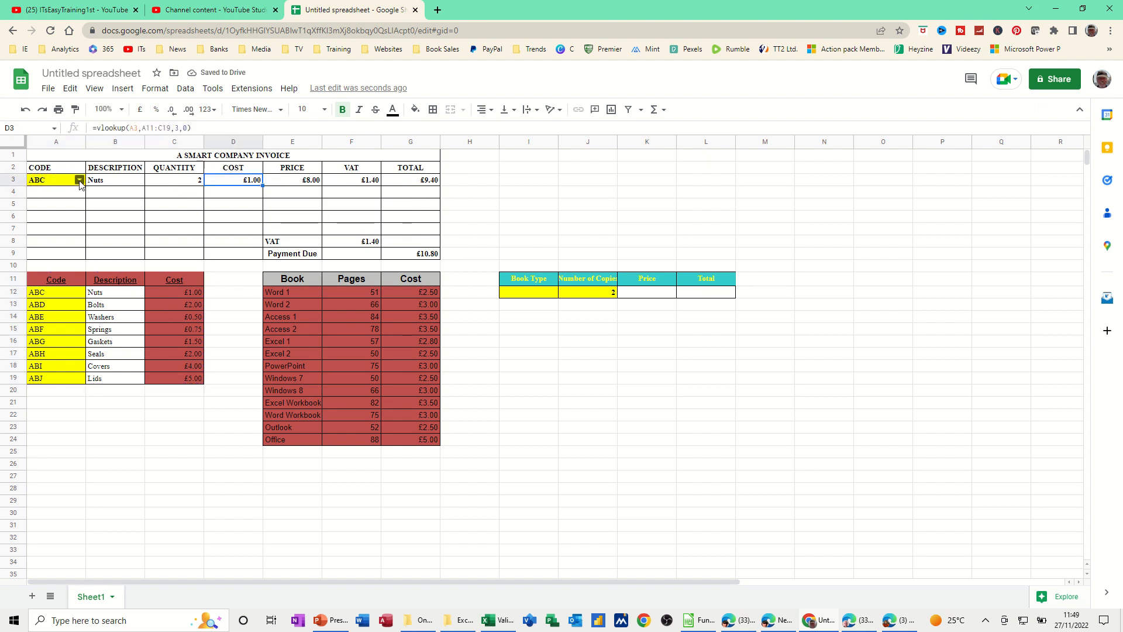
pyautogui.click(80, 180)
pyautogui.click(55, 214)
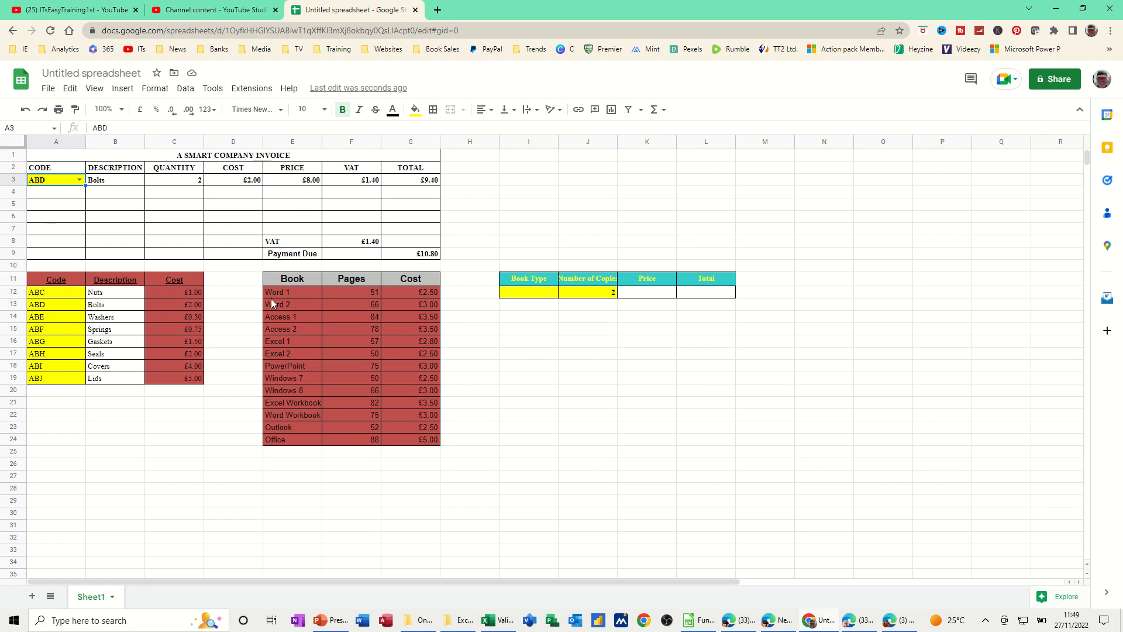
# Name the book list range E12:E24 courses
pyautogui.moveTo(275, 289); pyautogui.dragTo(288, 441)
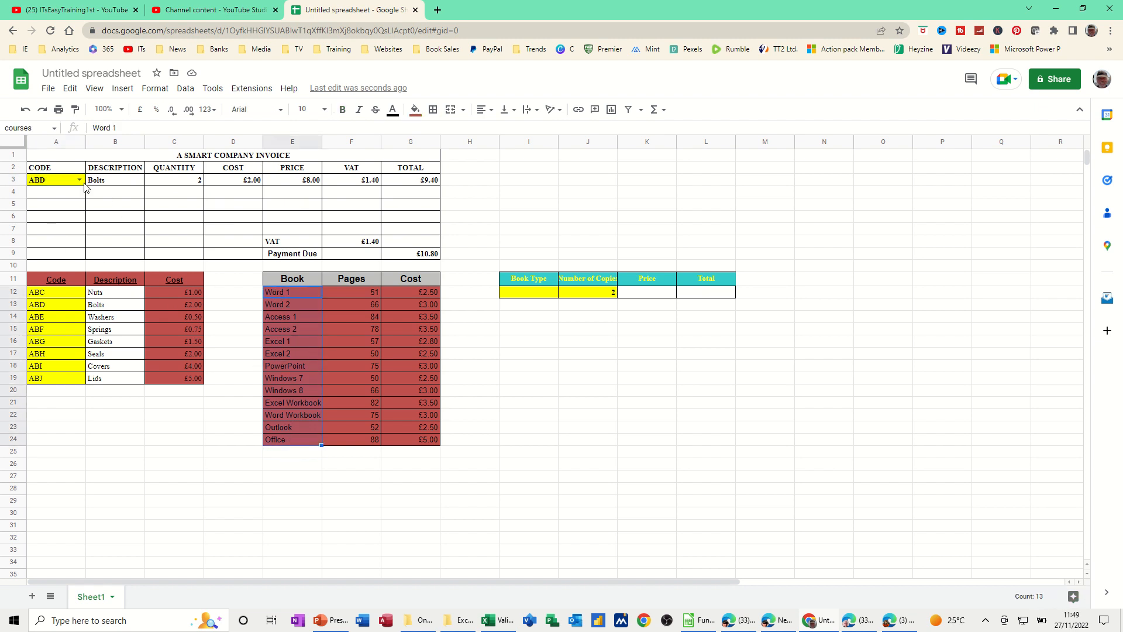
pyautogui.click(23, 128)
pyautogui.write('courses')
# Add a data validation drop-down list from the range =courses to Book Type cell I12 and choose Word 2
pyautogui.click(529, 294)
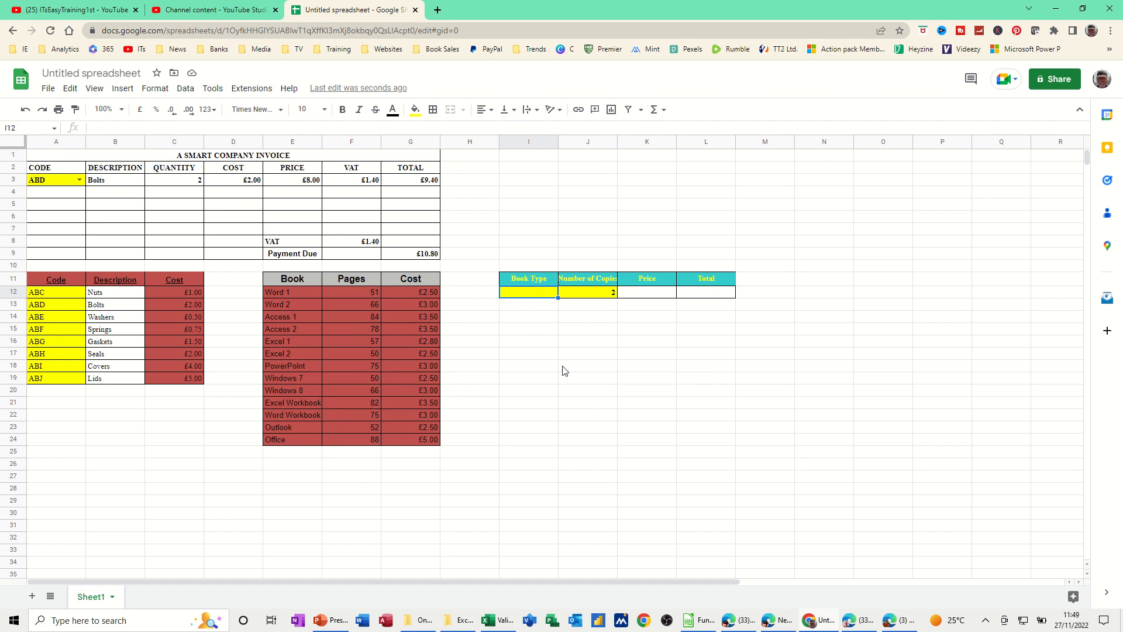
pyautogui.click(527, 342)
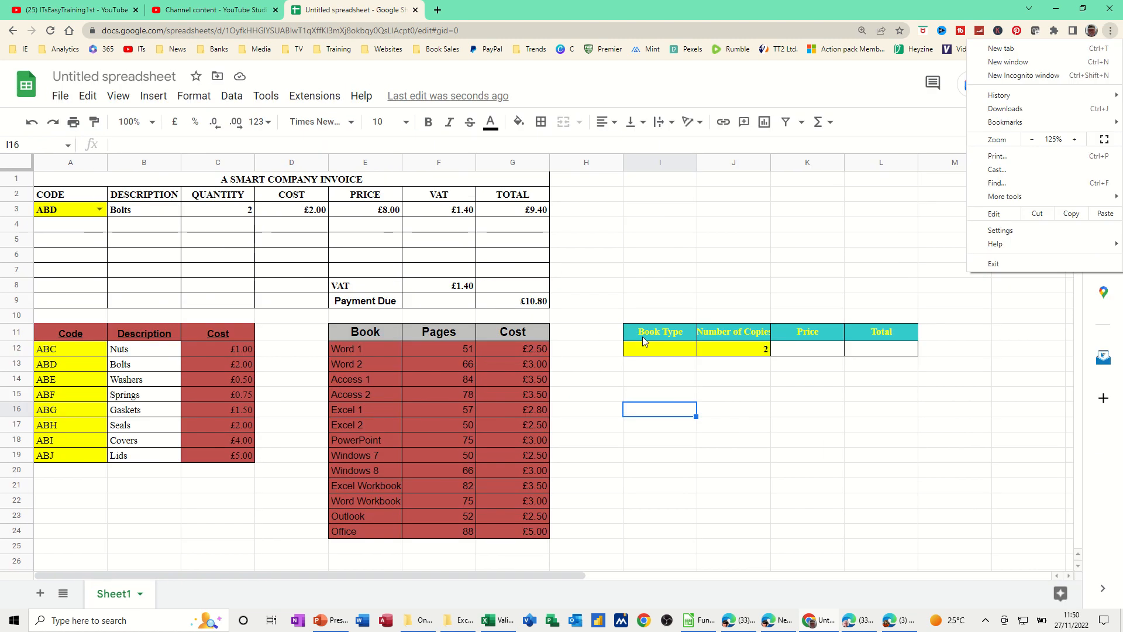
pyautogui.click(651, 351)
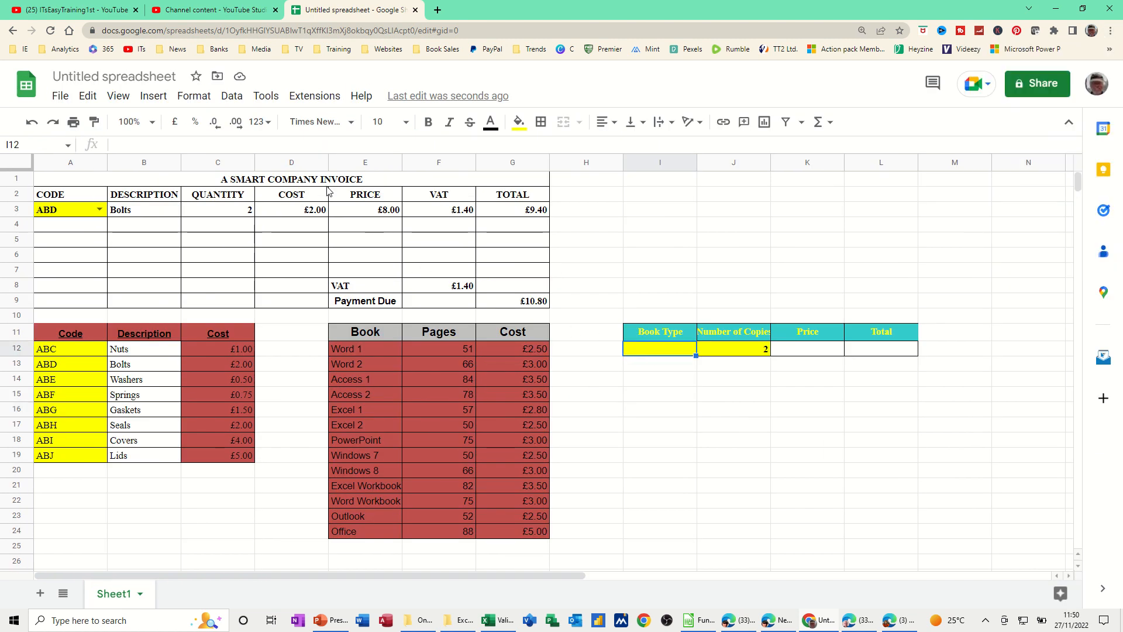
pyautogui.click(232, 97)
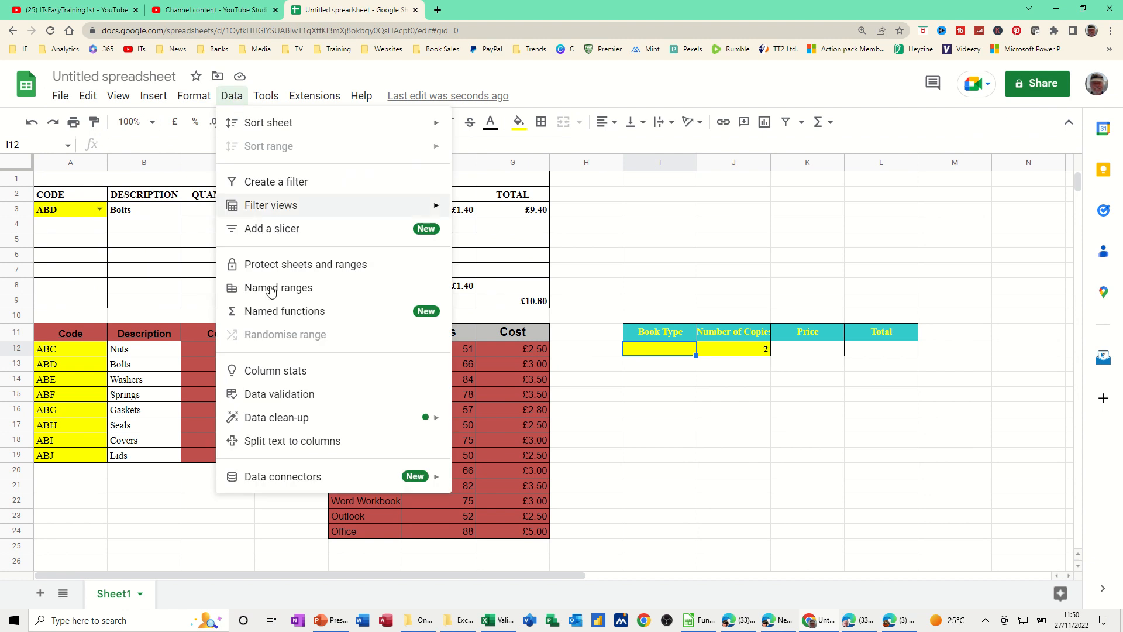
pyautogui.click(280, 394)
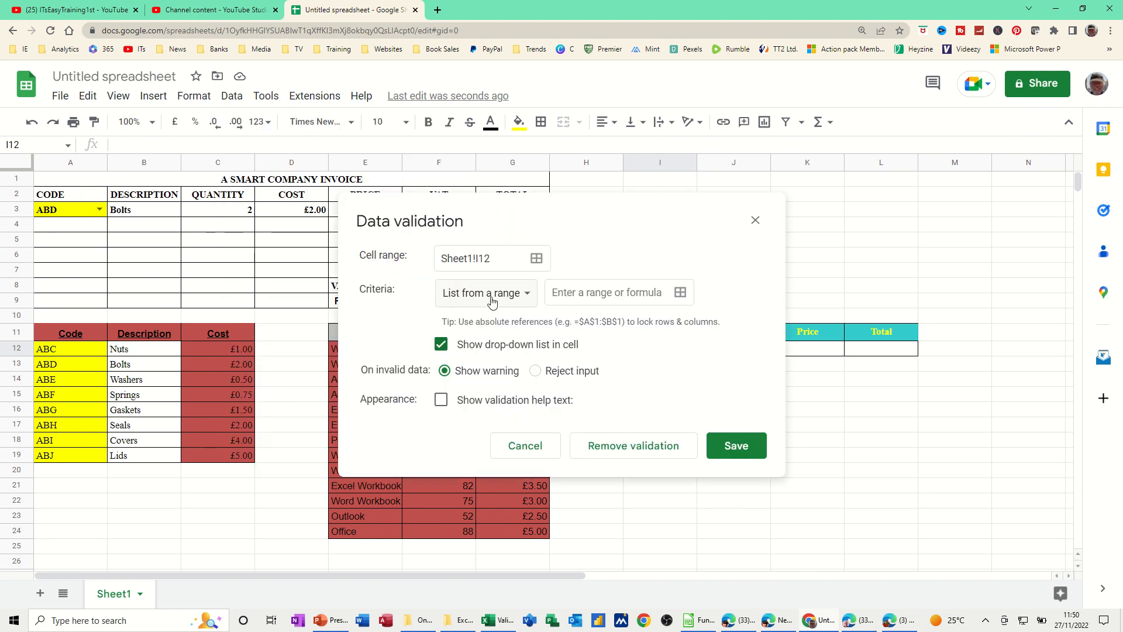
pyautogui.click(566, 294)
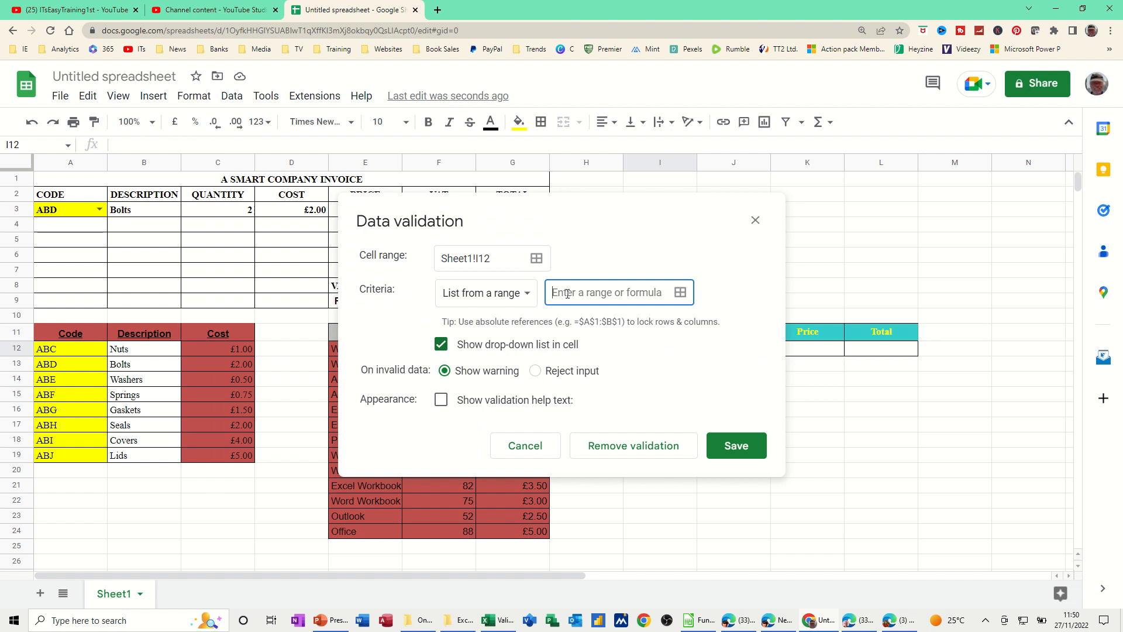
pyautogui.write('=cours')
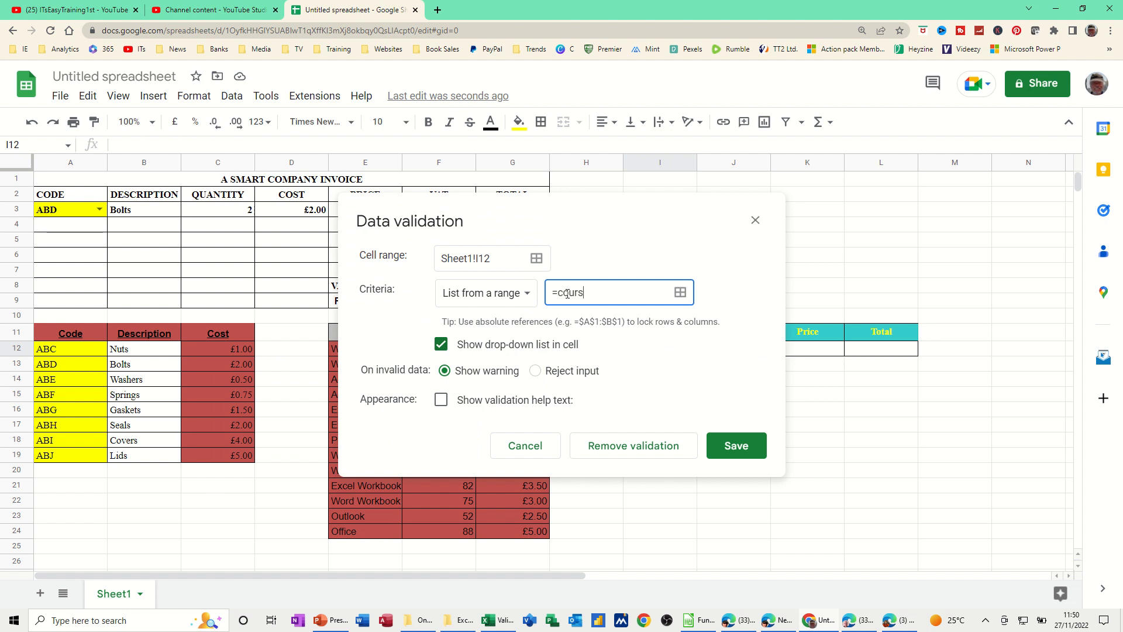
pyautogui.write('es')
pyautogui.click(725, 451)
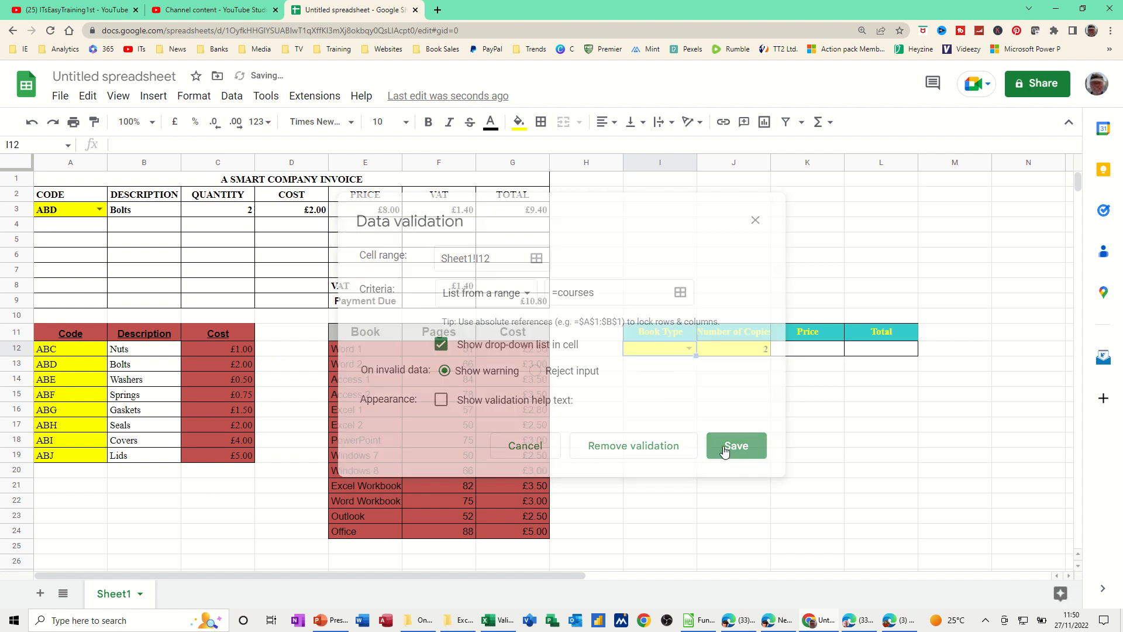
pyautogui.click(687, 348)
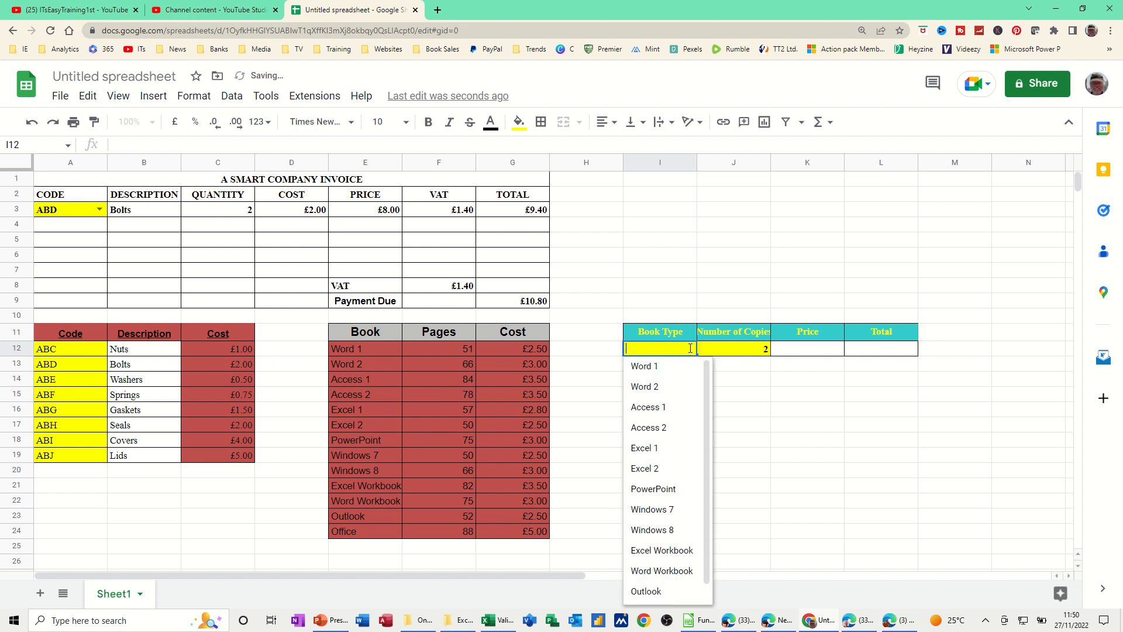
pyautogui.click(665, 391)
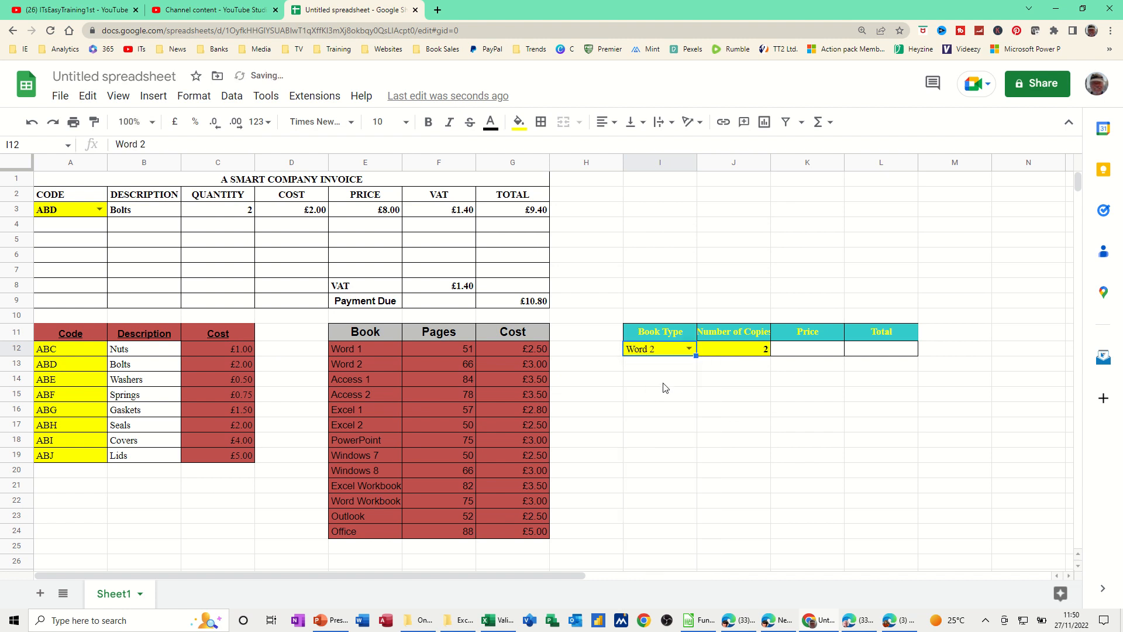
# Enter =vlookup(I12,E11:G24,3,0) in Price cell K12 to look up the chosen book's cost
pyautogui.click(810, 353)
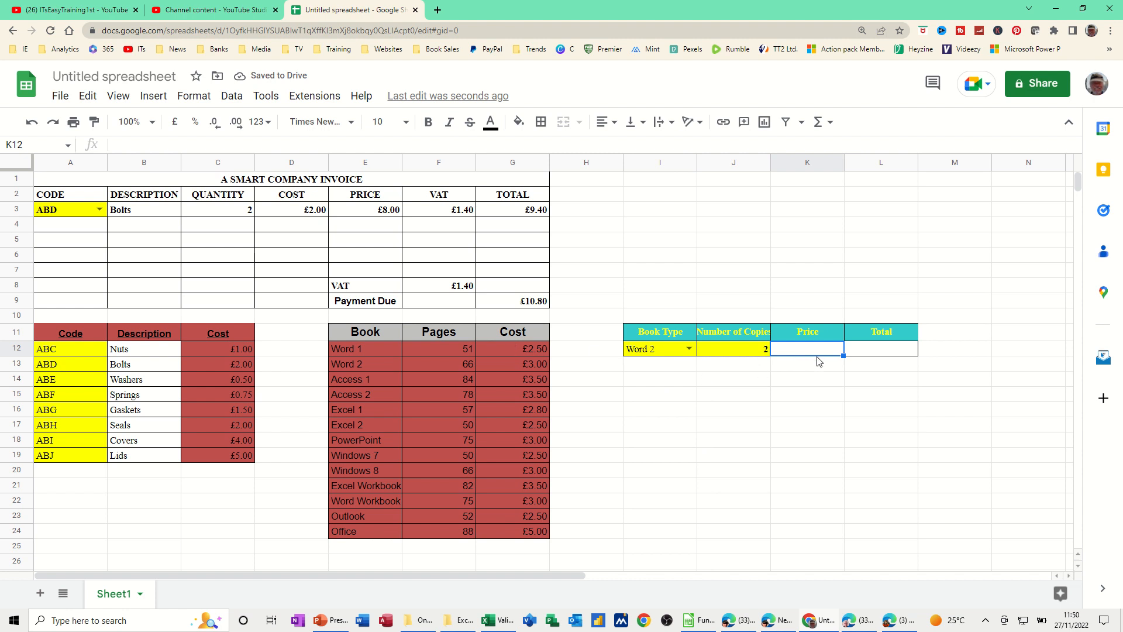
pyautogui.write('=v')
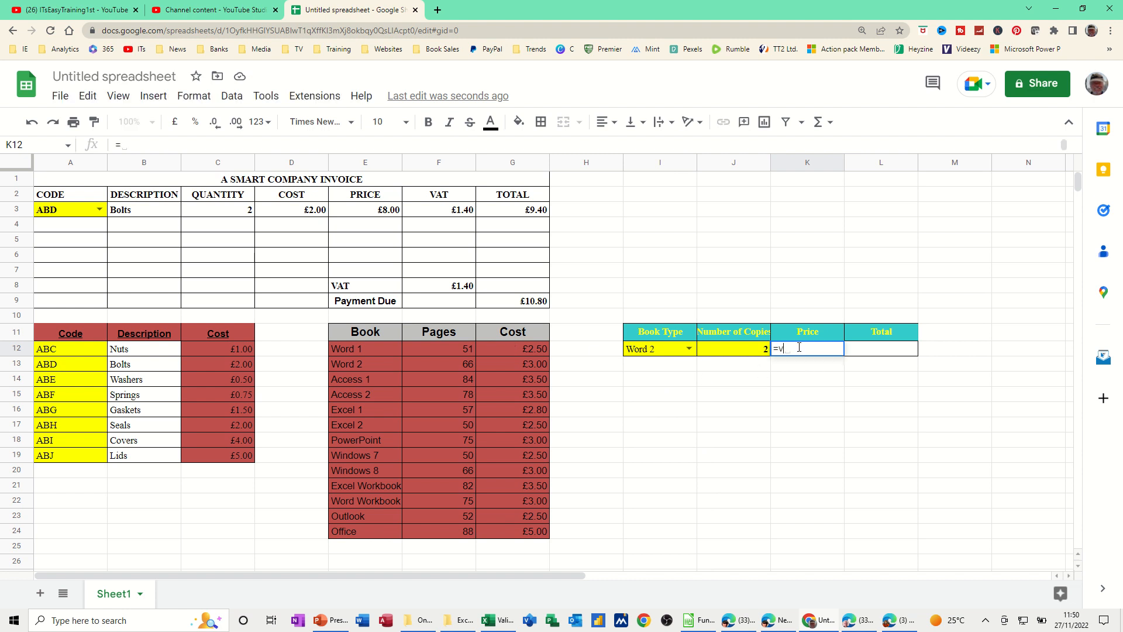
pyautogui.write('lookup')
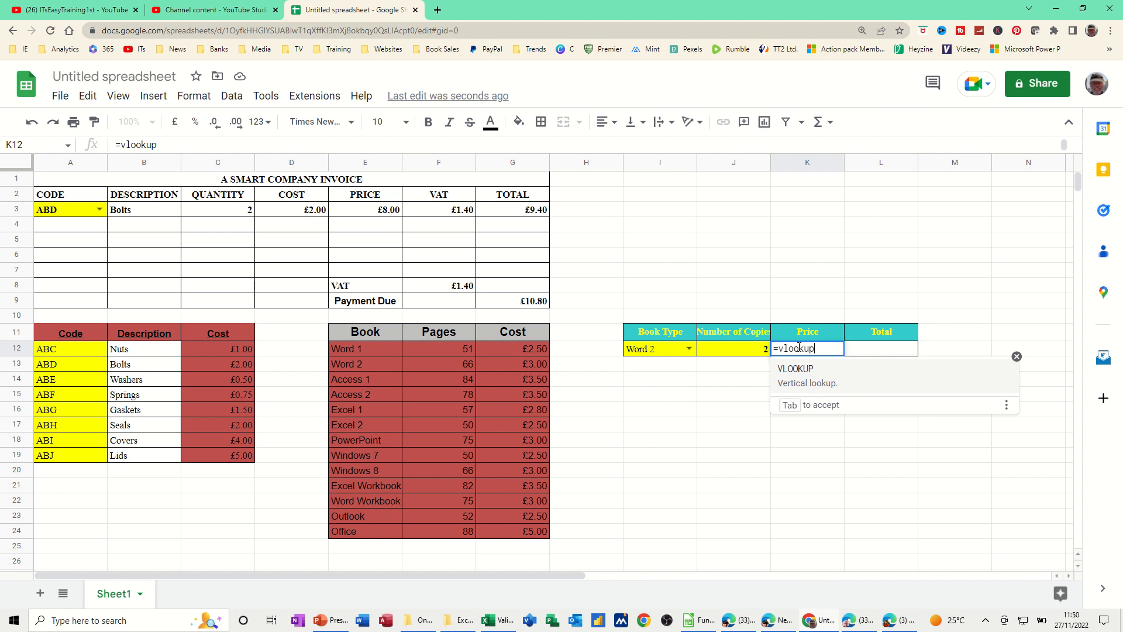
pyautogui.write('(')
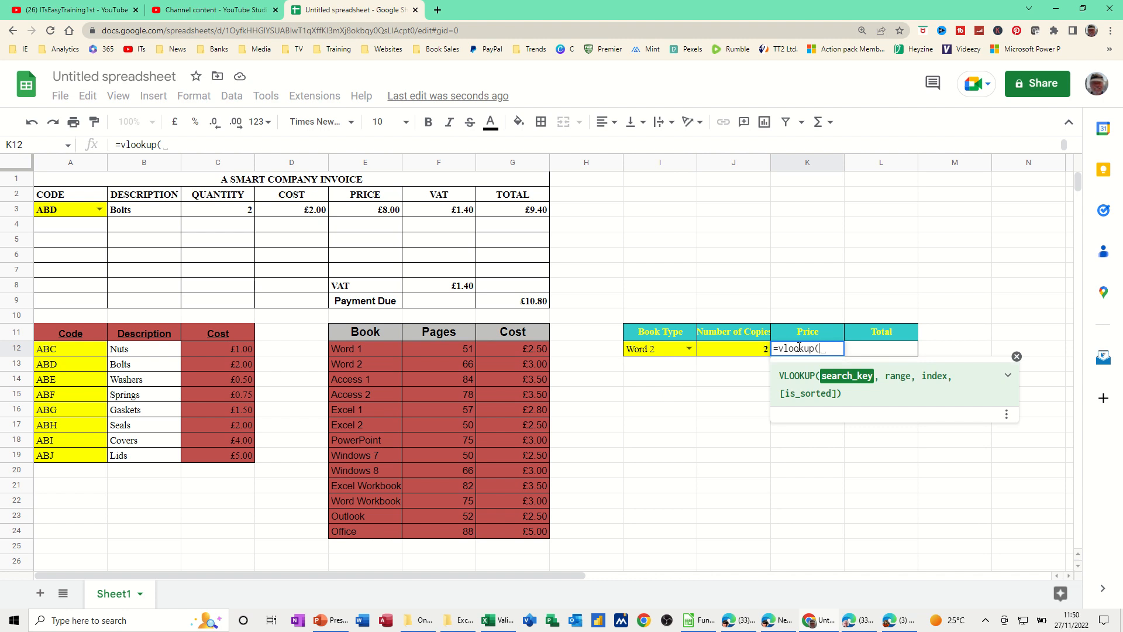
pyautogui.click(646, 354)
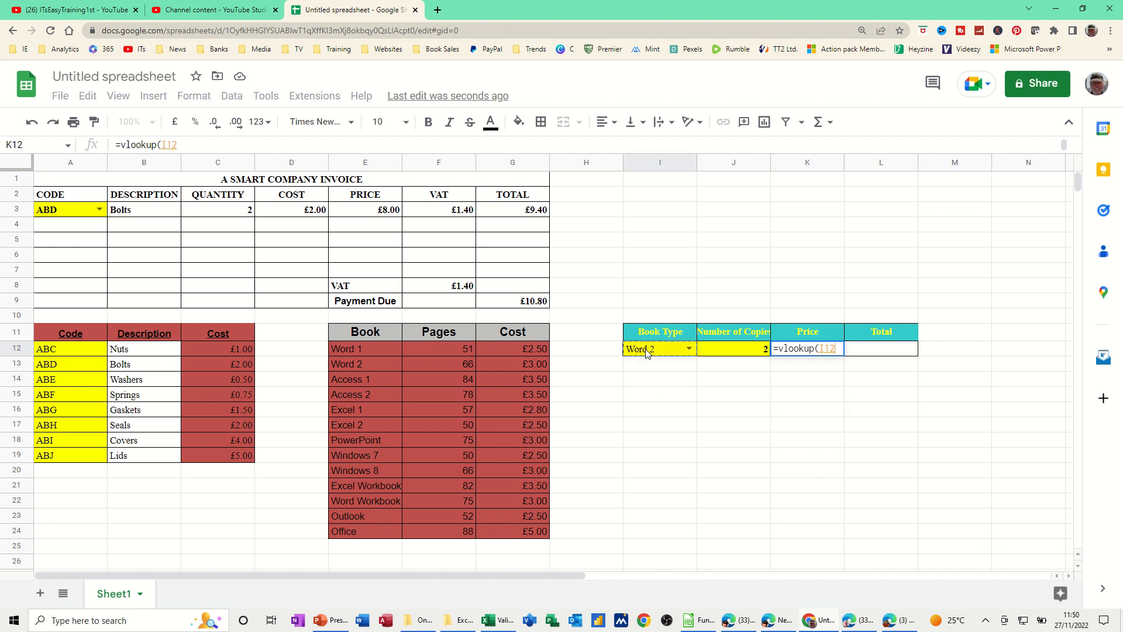
pyautogui.write(',')
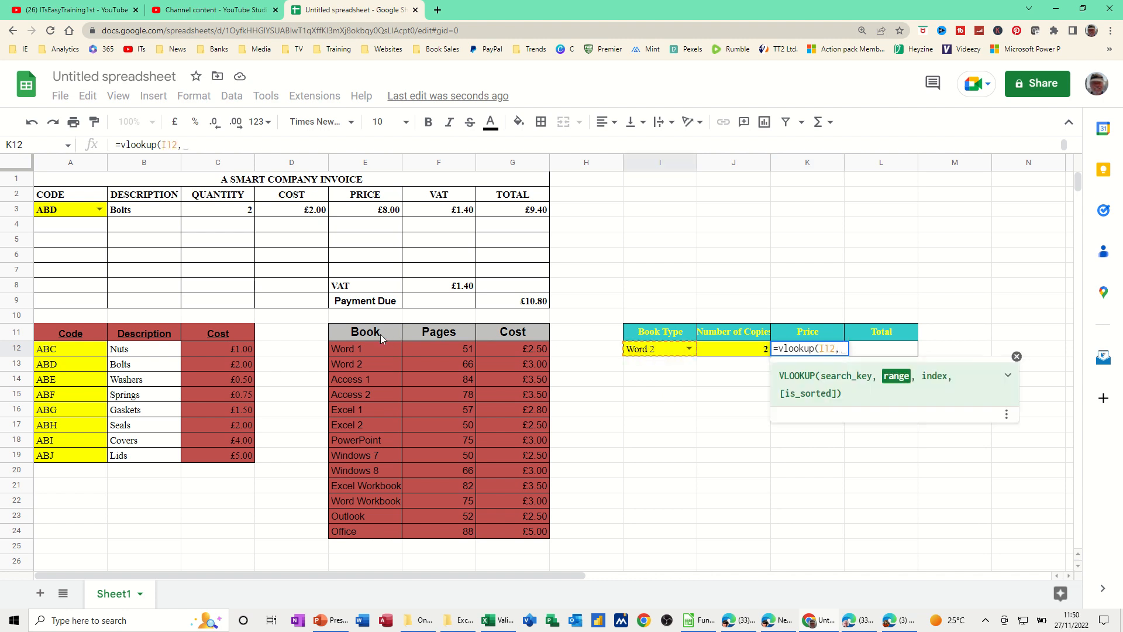
pyautogui.moveTo(380, 335); pyautogui.dragTo(533, 535)
pyautogui.write(',3')
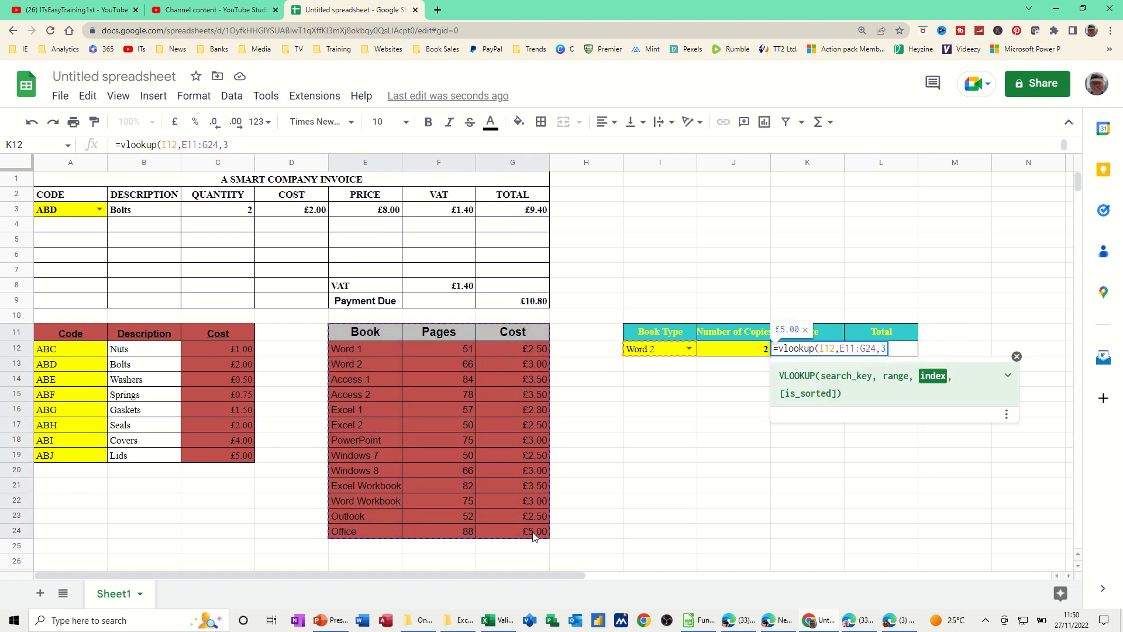
pyautogui.write(',0')
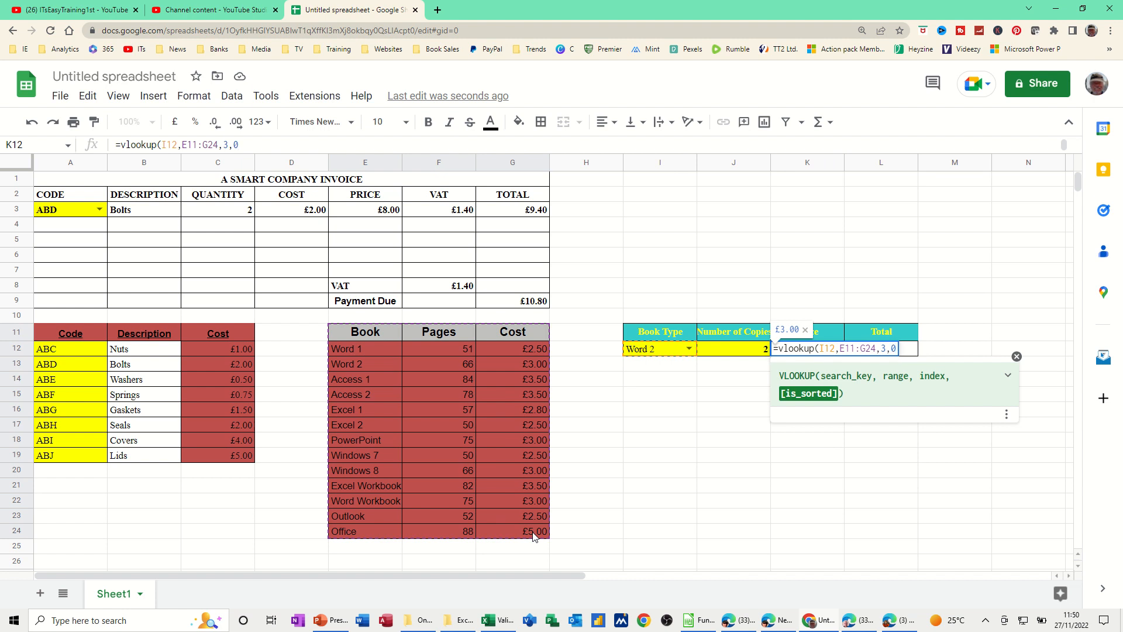
pyautogui.press('Return')
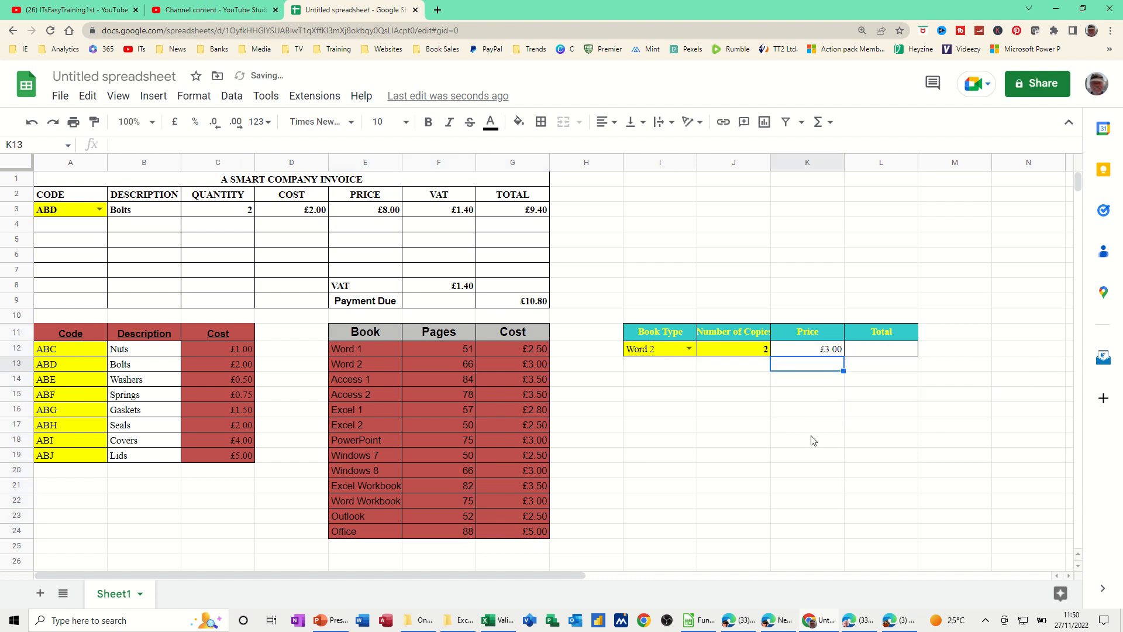
# Enter the formula =J12*K12 in Total cell L12 to multiply the number of copies by the price
pyautogui.click(875, 354)
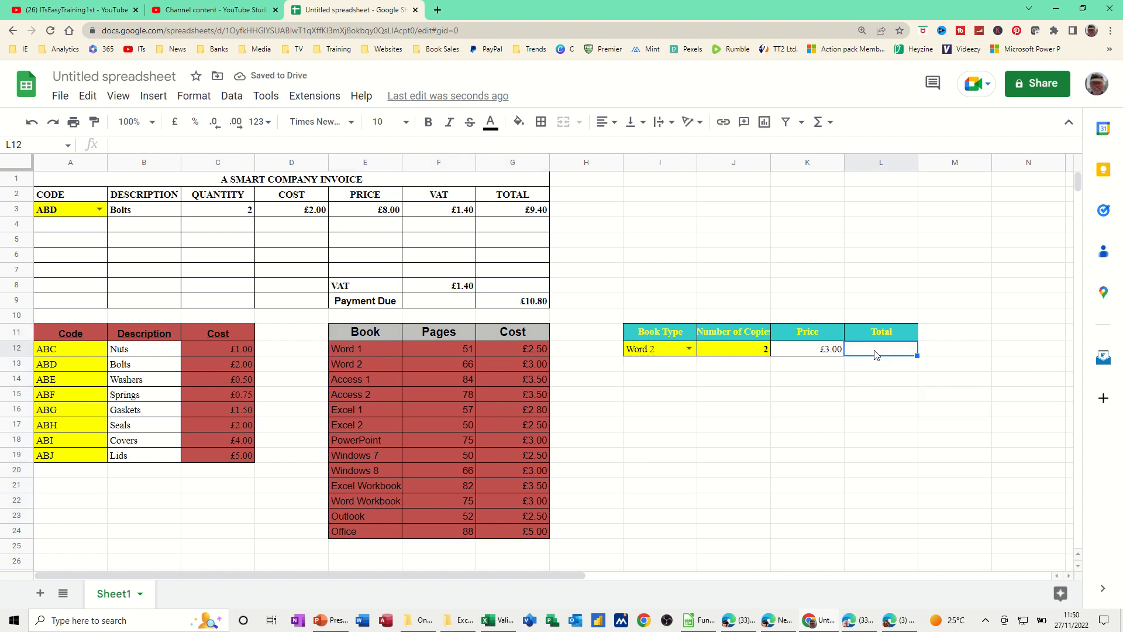
pyautogui.write('=')
pyautogui.click(751, 350)
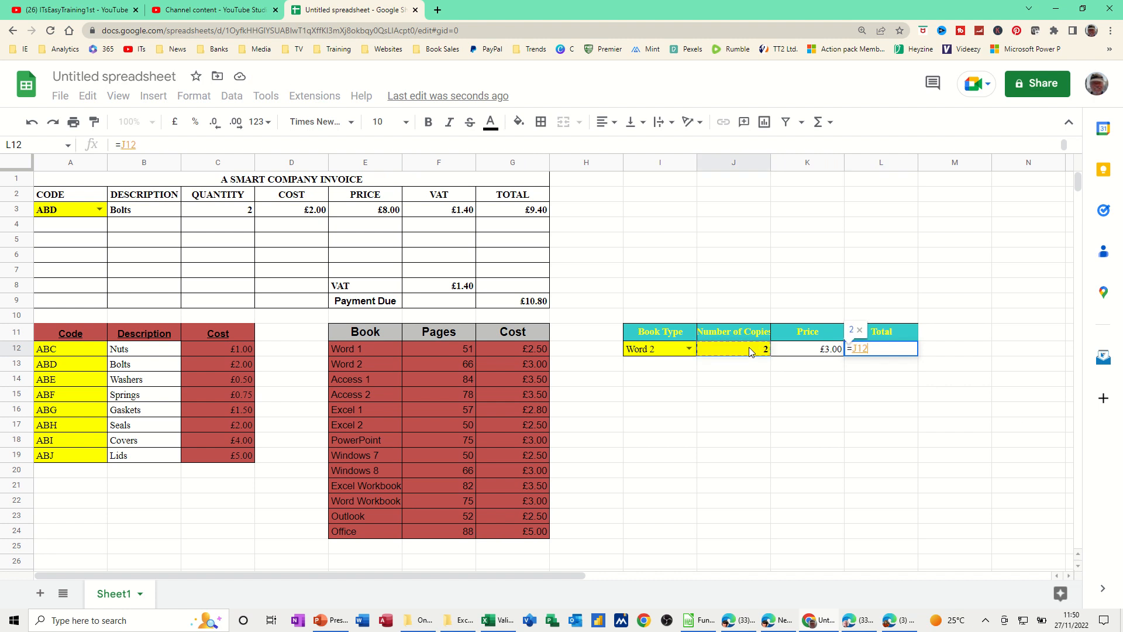
pyautogui.write('*')
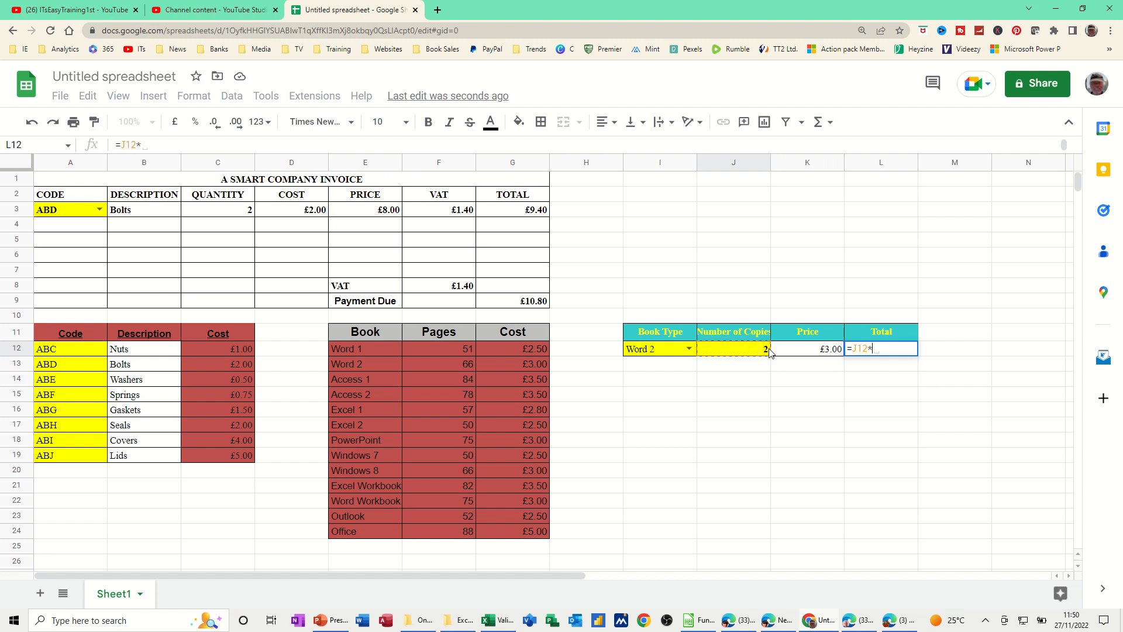
pyautogui.click(794, 353)
pyautogui.press('Return')
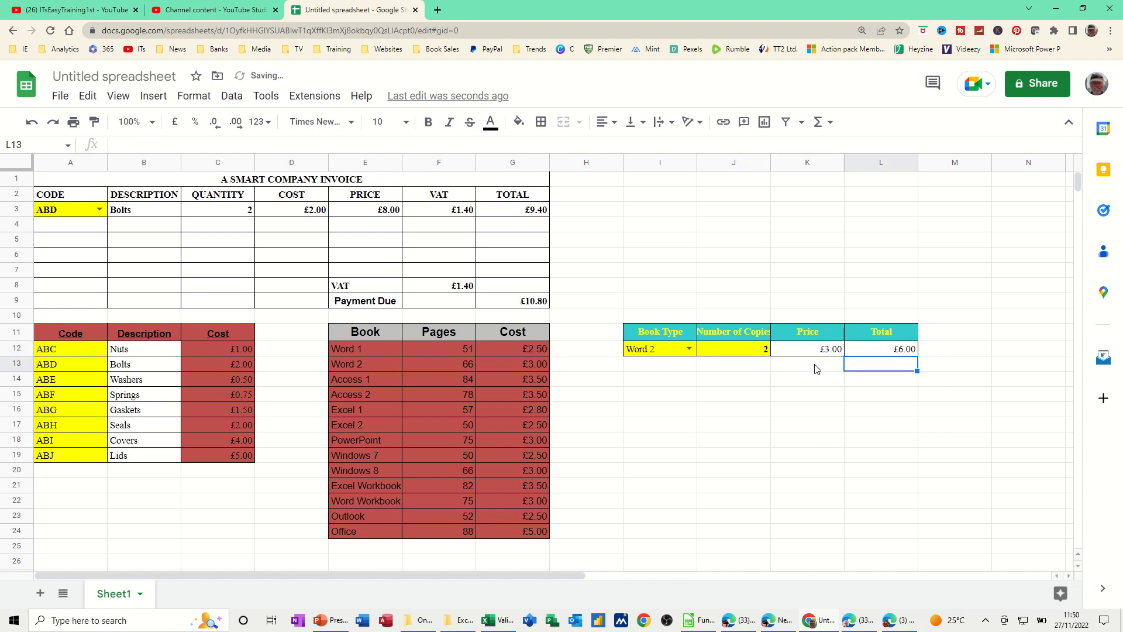
# Set the number of copies in J12 to 1 and choose Access 2 as the book type in I12
pyautogui.click(871, 354)
pyautogui.click(762, 354)
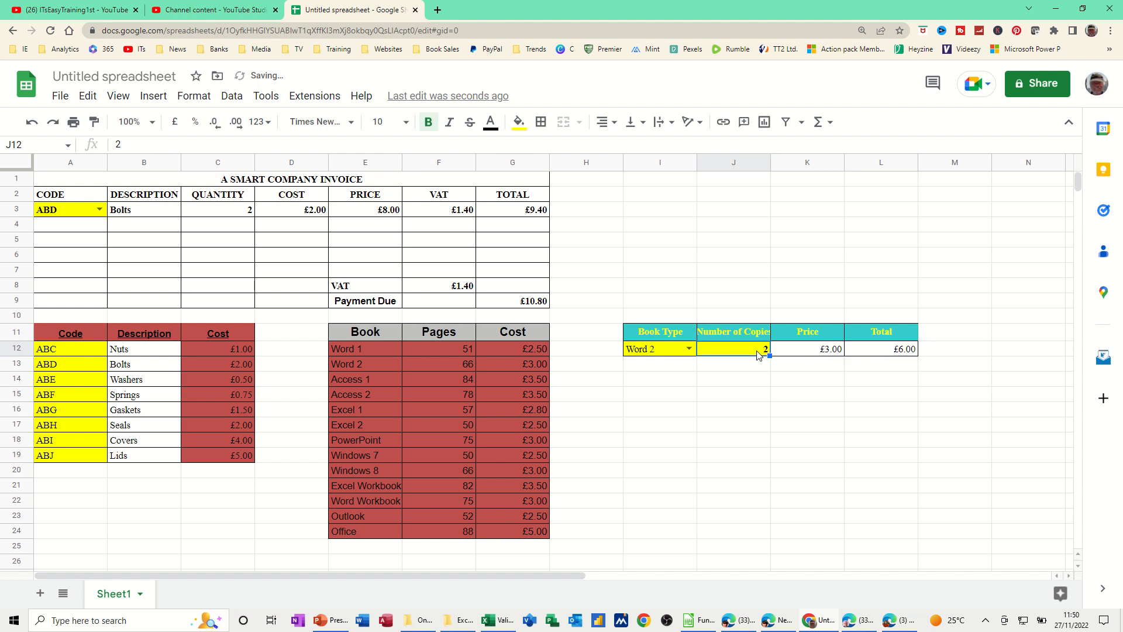
pyautogui.write('1')
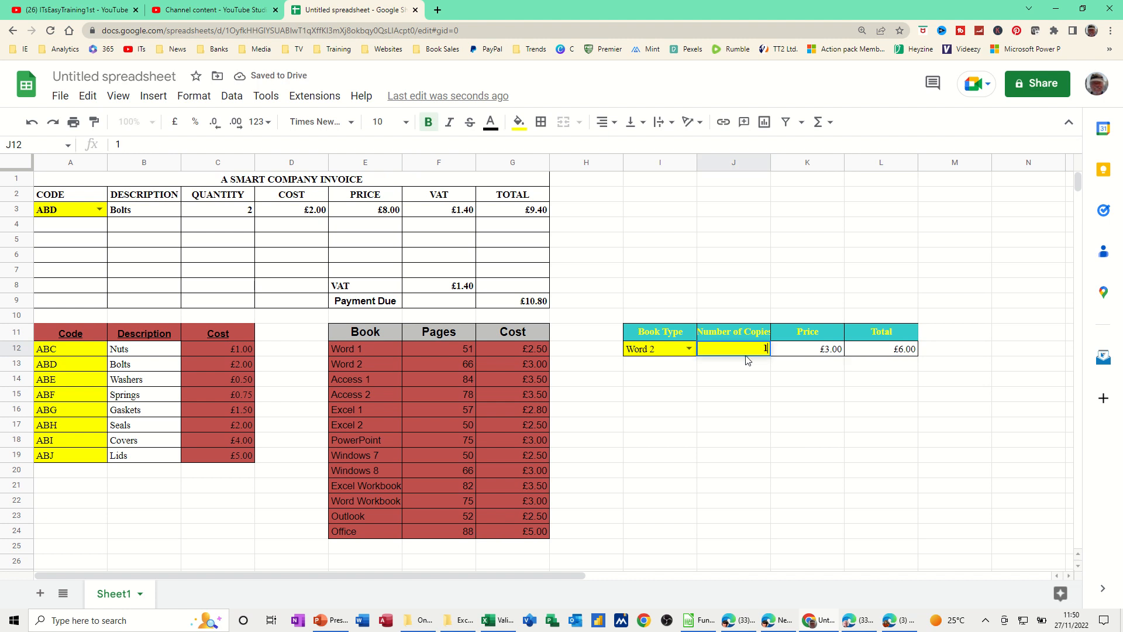
pyautogui.click(688, 349)
pyautogui.click(655, 429)
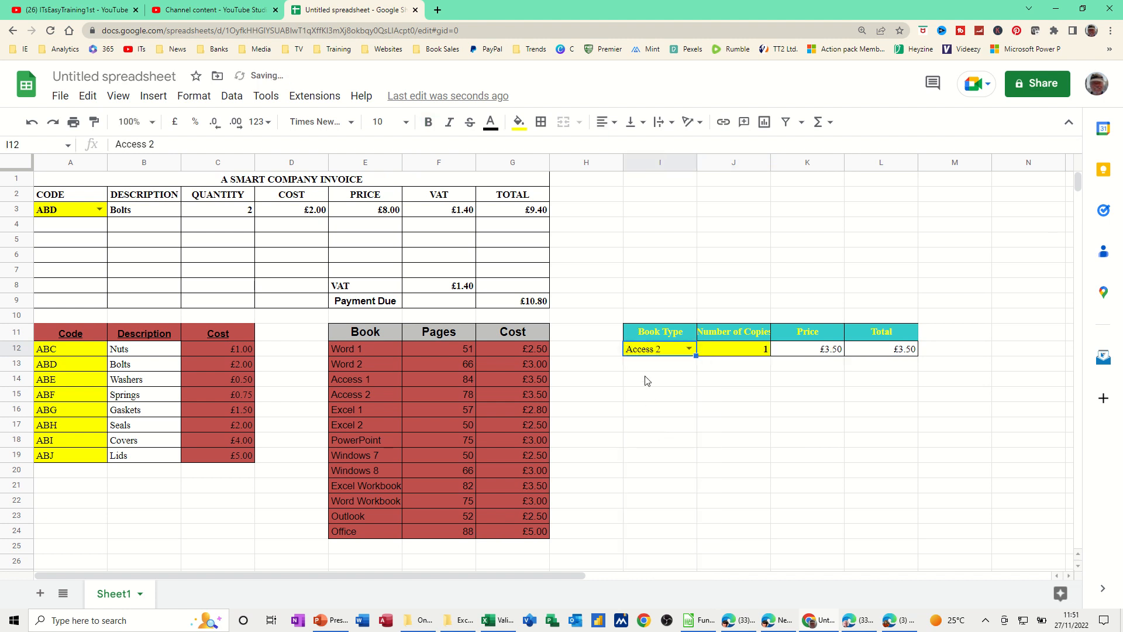
# Set the number of copies in J12 to 3
pyautogui.click(765, 351)
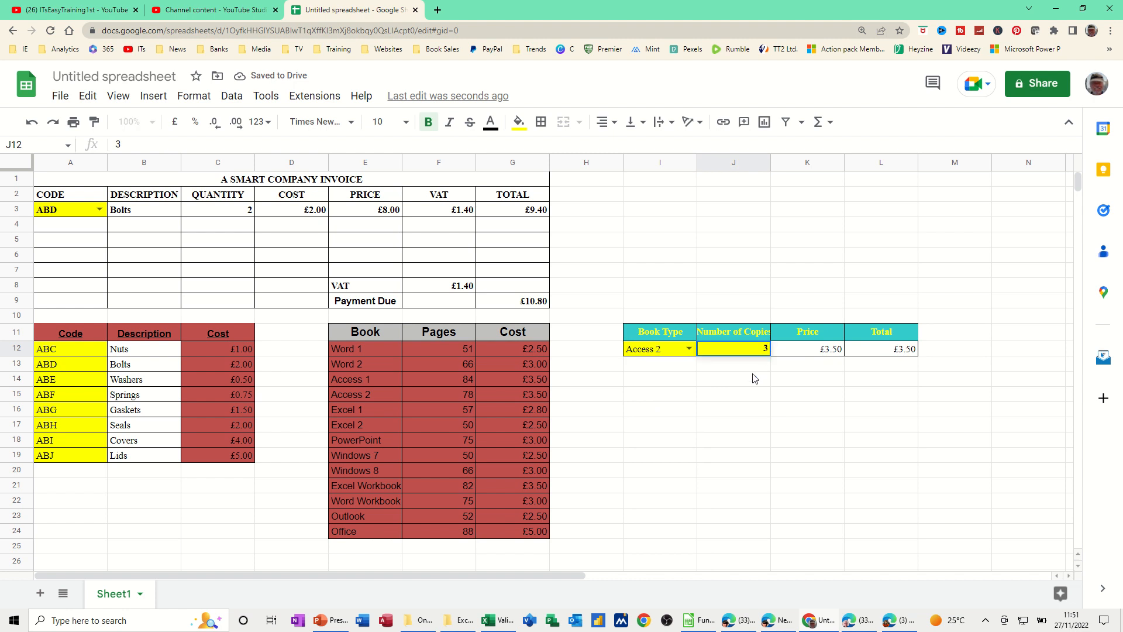
pyautogui.click(764, 377)
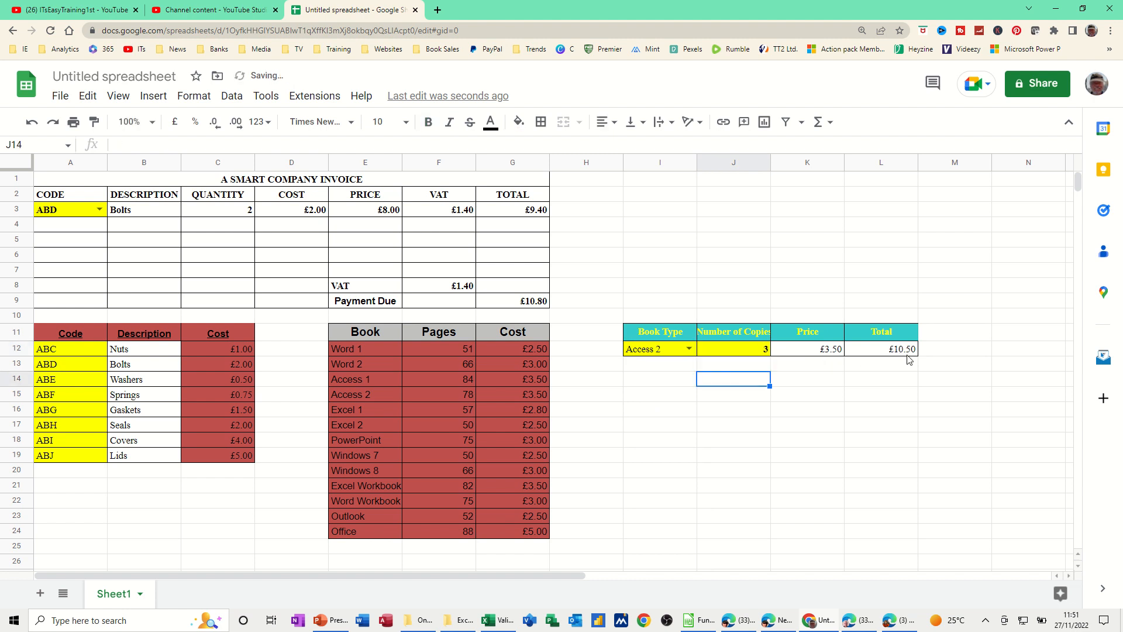
# Test the validation in I12 by entering the unlisted value Access 2sdsdsd, and inspect the cell
pyautogui.click(689, 349)
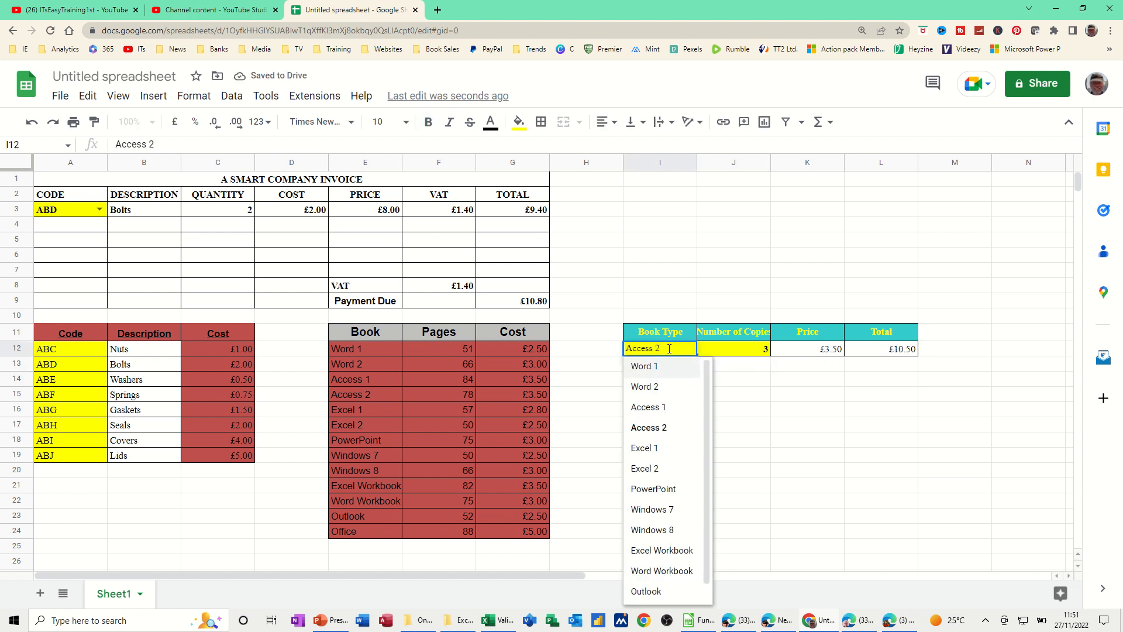
pyautogui.write('sdsdsd')
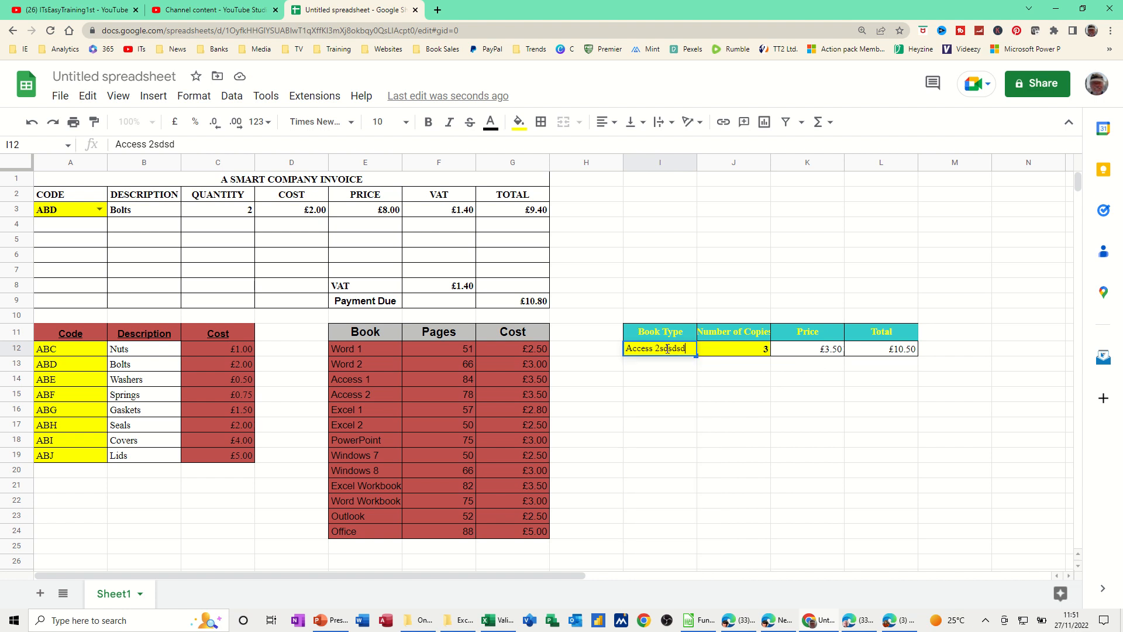
pyautogui.press('Return')
pyautogui.click(673, 354)
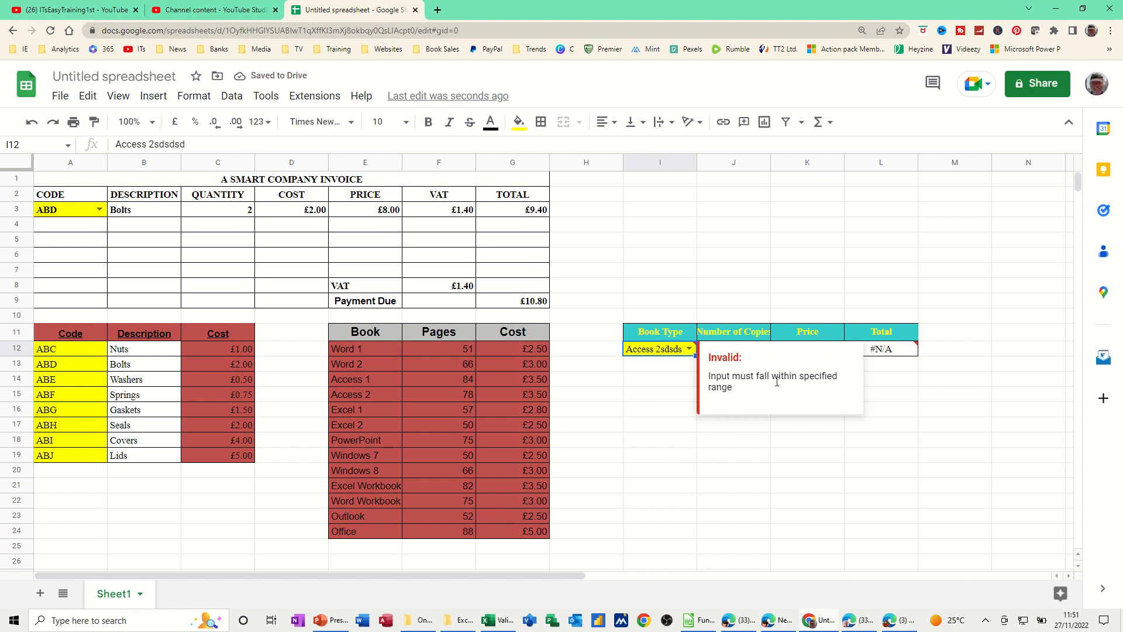
# Replace the entry in Book Type cell I12 with Access 1 from the drop-down list
pyautogui.click(675, 355)
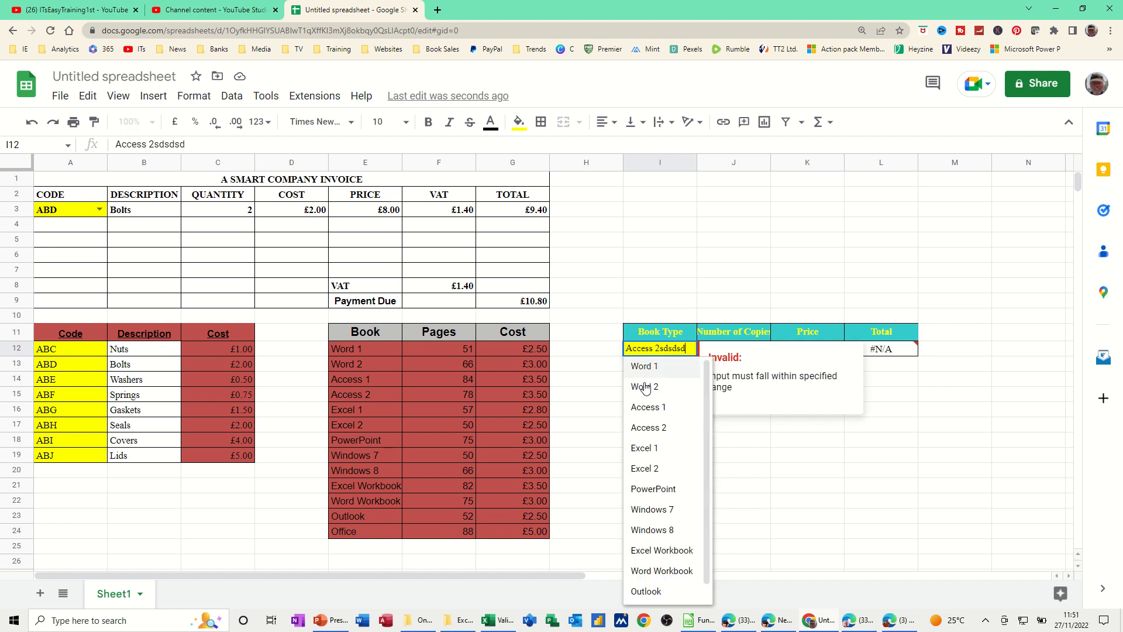
pyautogui.click(644, 404)
pyautogui.click(653, 384)
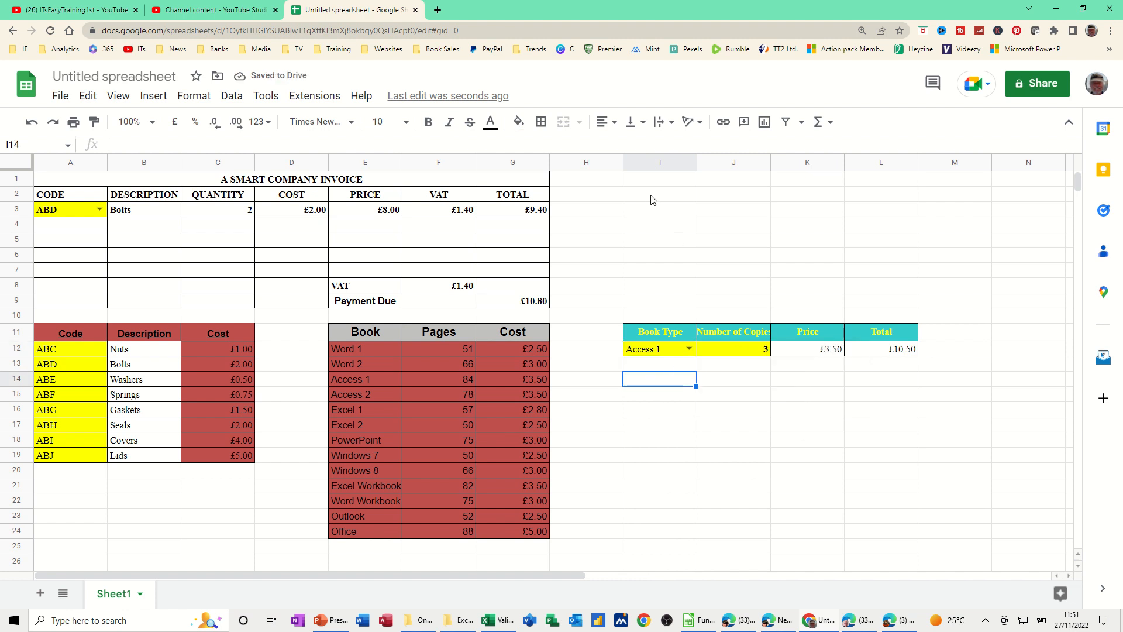
# Fill cell I1 with yellow
pyautogui.click(648, 180)
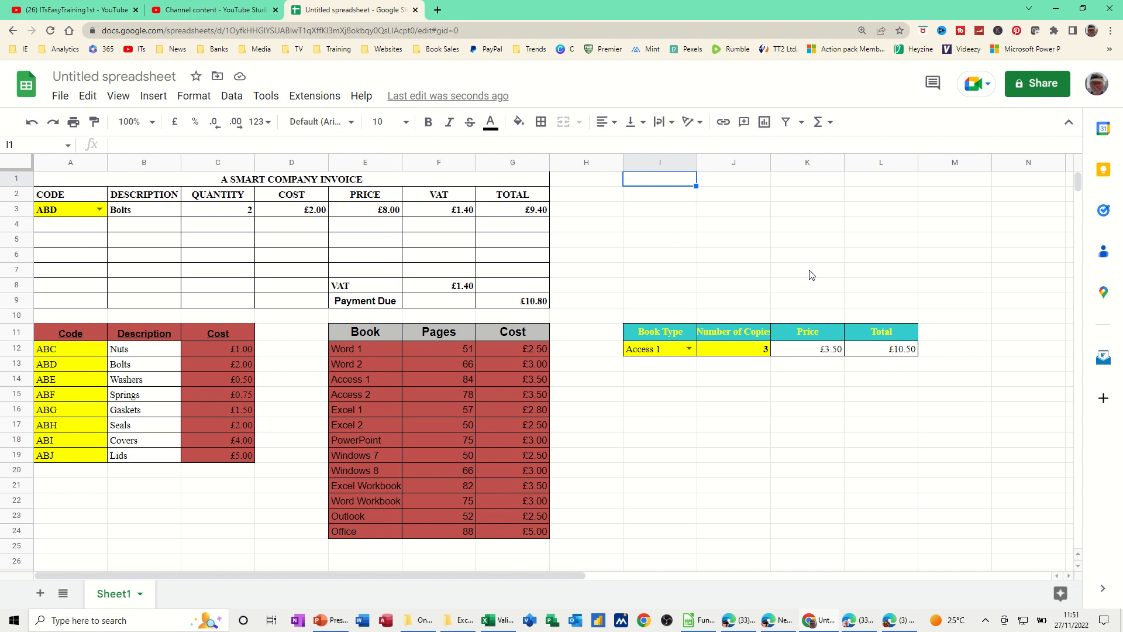
pyautogui.click(519, 122)
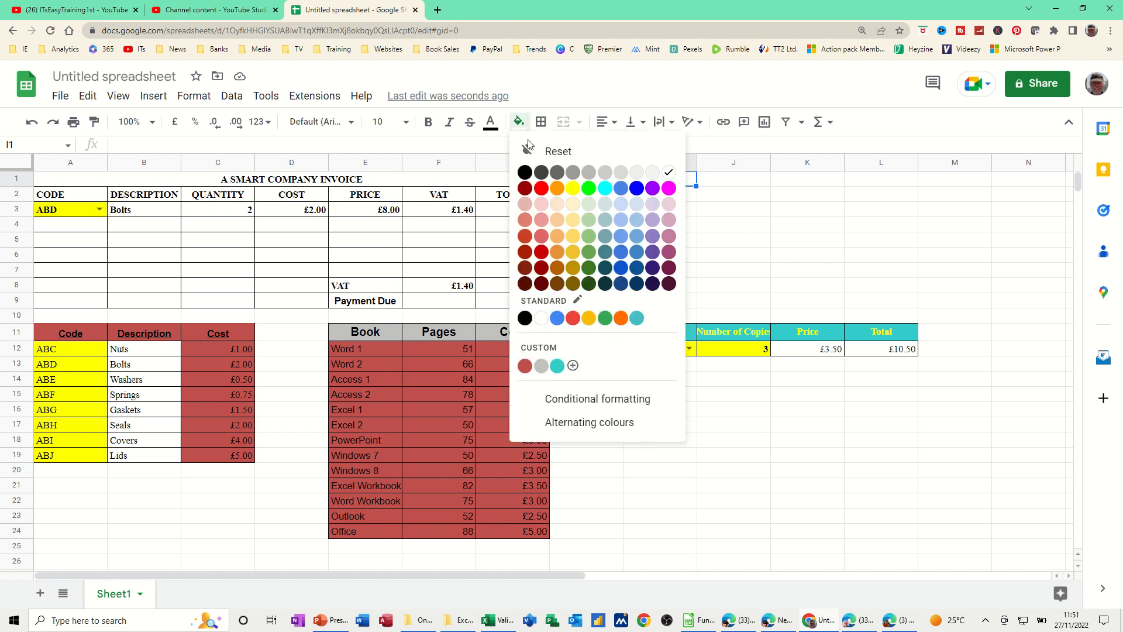
pyautogui.click(573, 188)
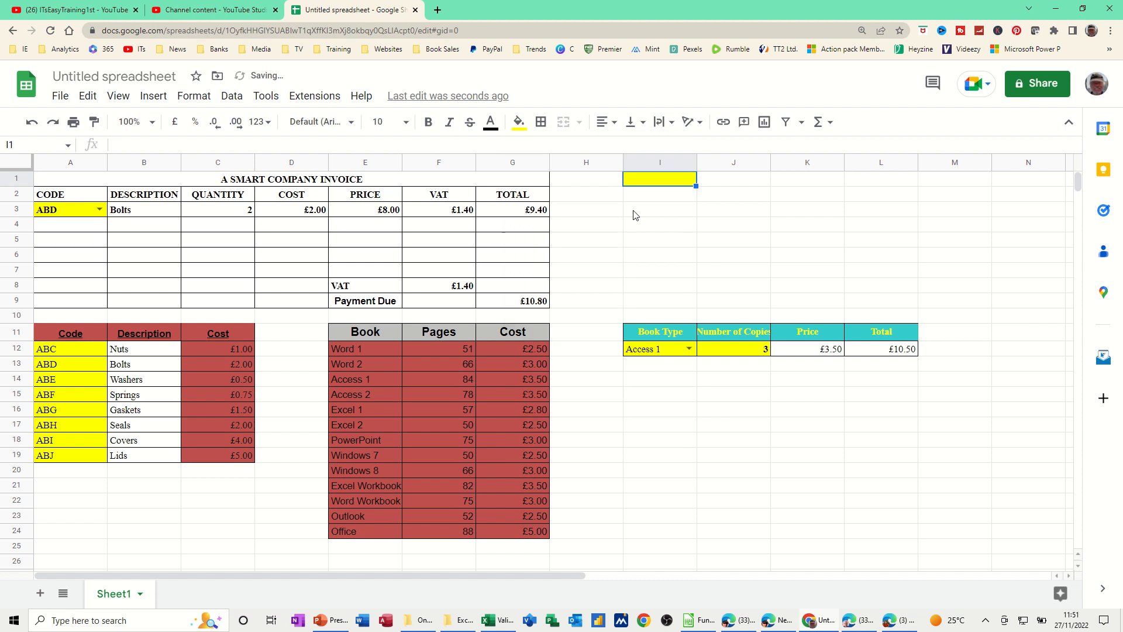
# Add data validation to I1 that accepts numbers between 10 and 100 and shows a warning on invalid data
pyautogui.click(231, 99)
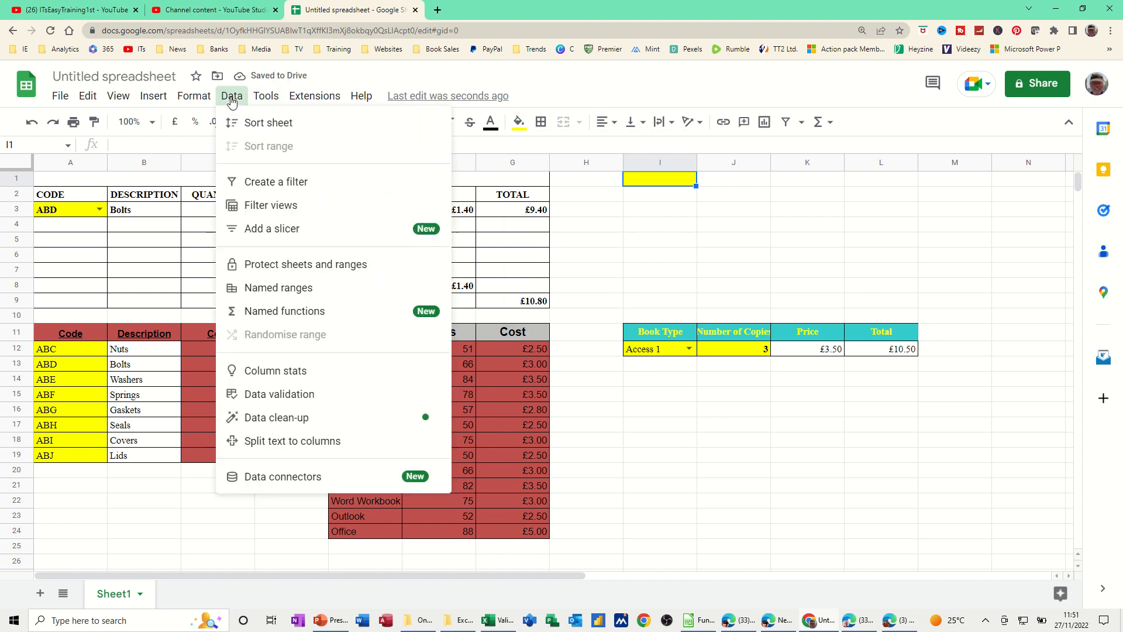
pyautogui.click(263, 396)
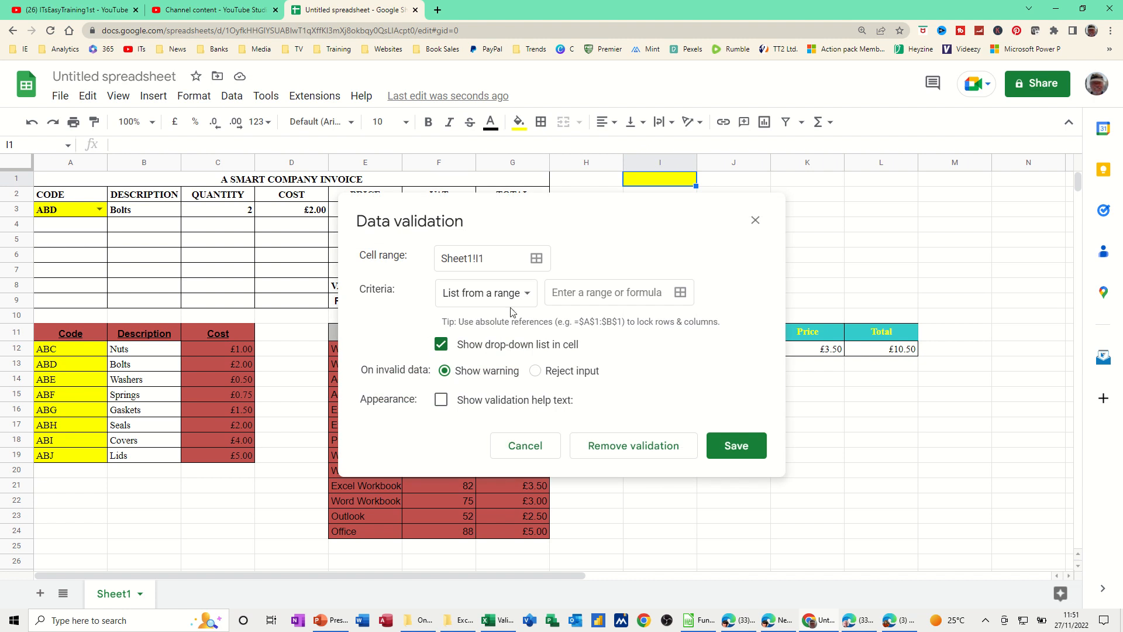
pyautogui.click(522, 295)
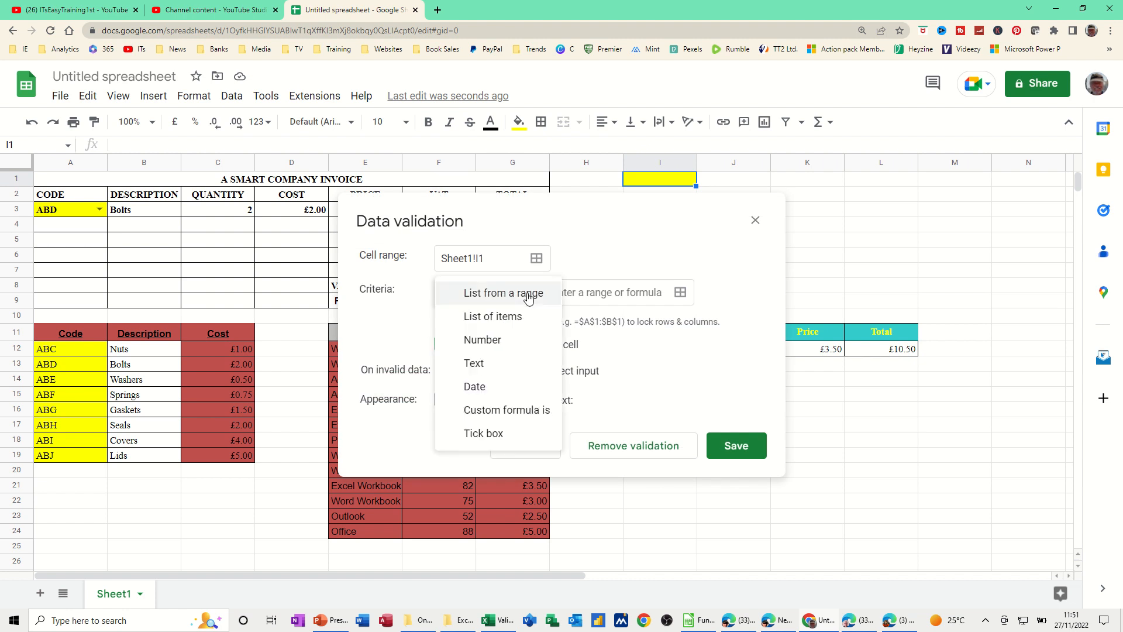
pyautogui.click(479, 341)
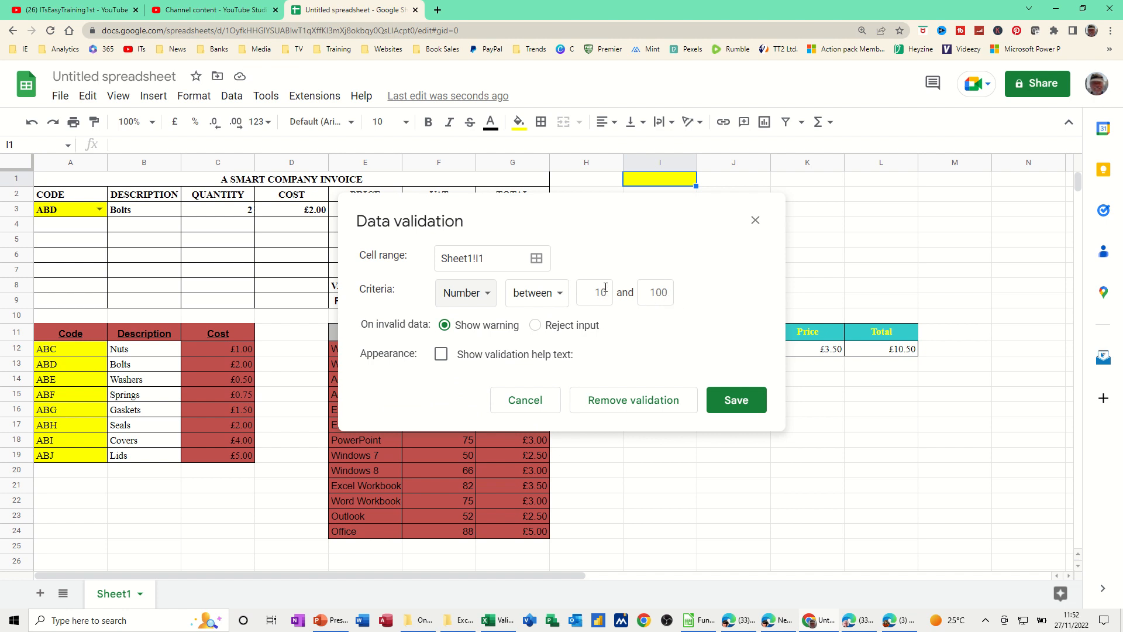
pyautogui.click(726, 397)
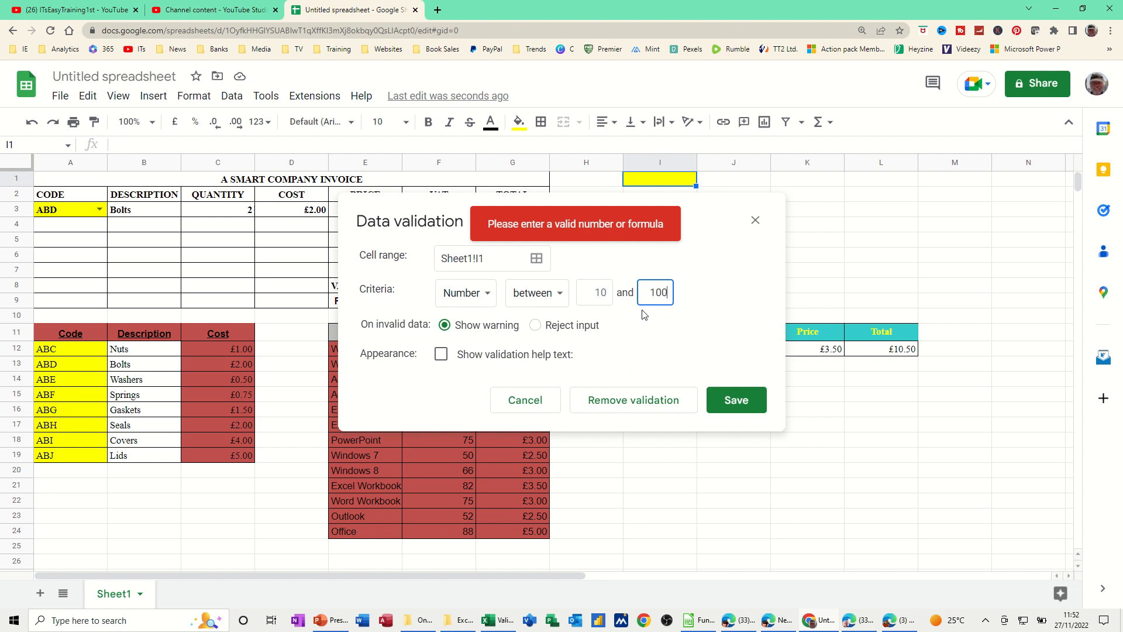
pyautogui.click(608, 299)
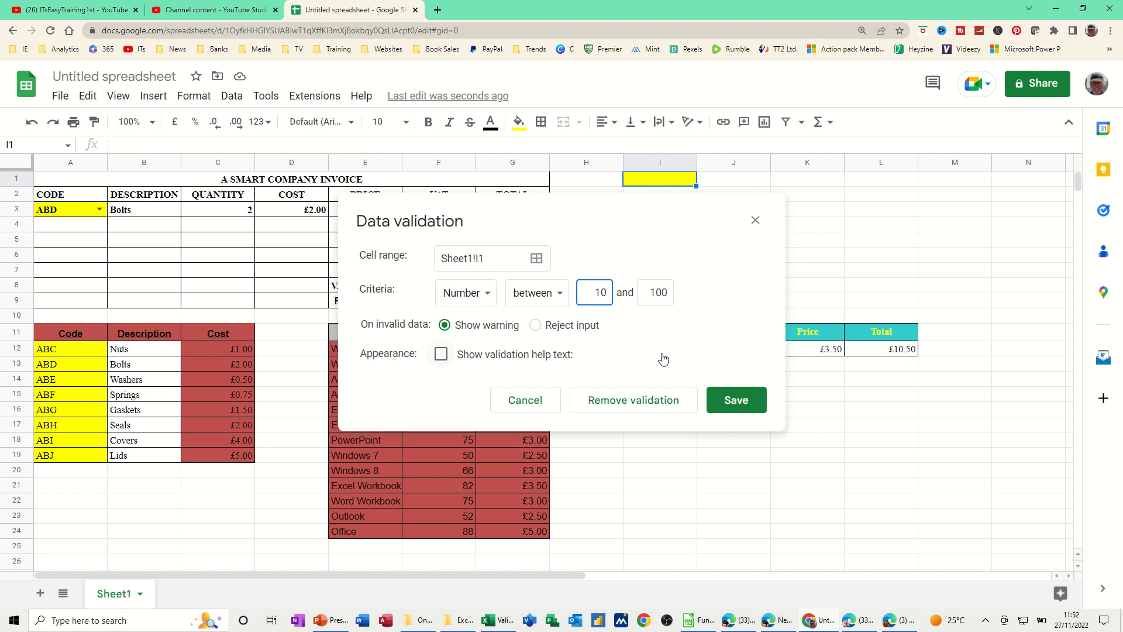
pyautogui.click(731, 400)
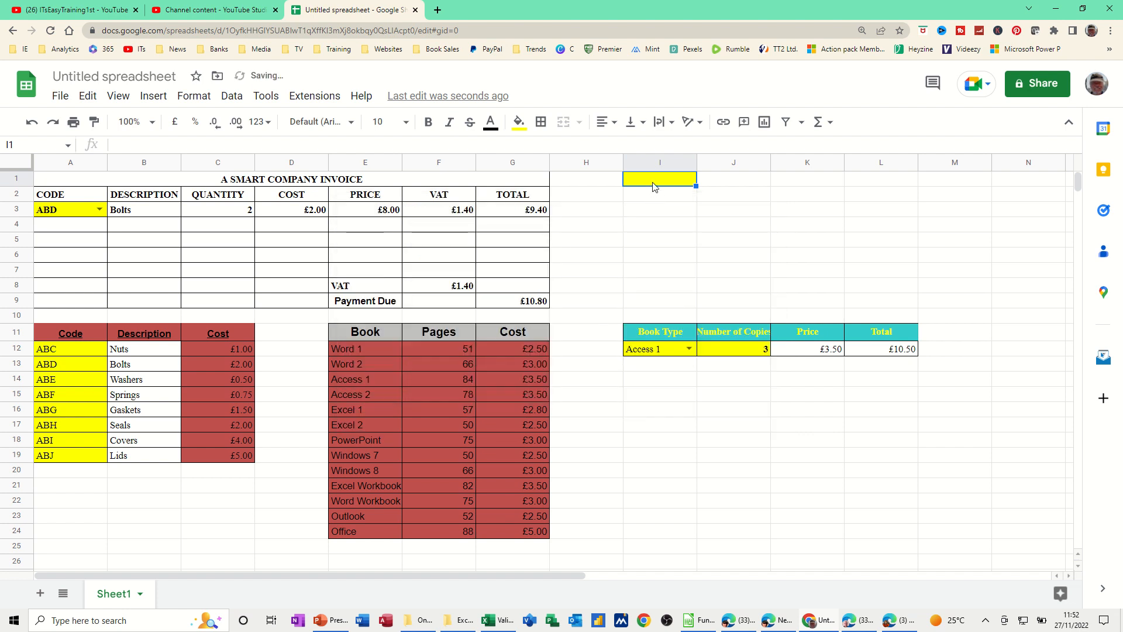
# Test the number validation in I1 by entering 12, the out-of-range value 1, and 12 again
pyautogui.write('12')
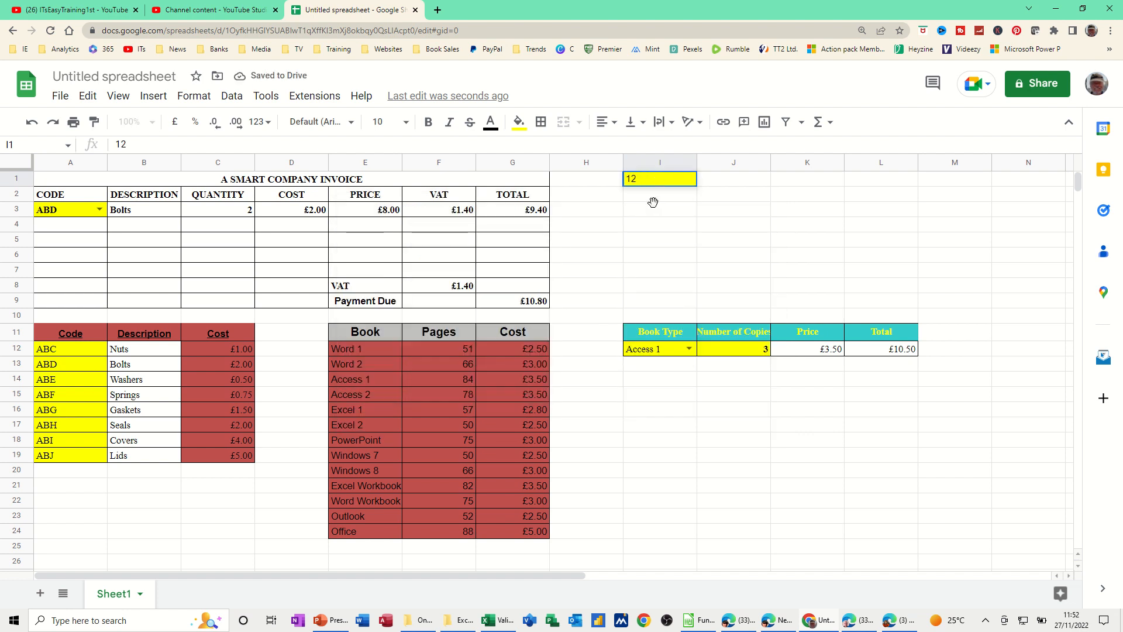
pyautogui.press('Return')
pyautogui.click(663, 186)
pyautogui.write('1')
pyautogui.click(670, 208)
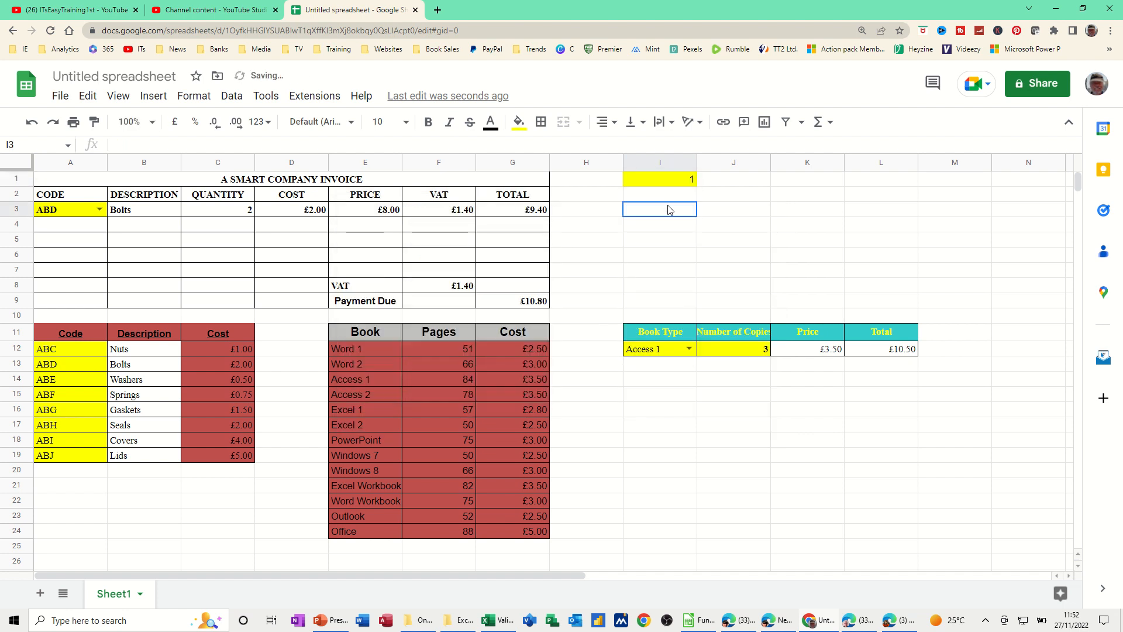
pyautogui.click(681, 182)
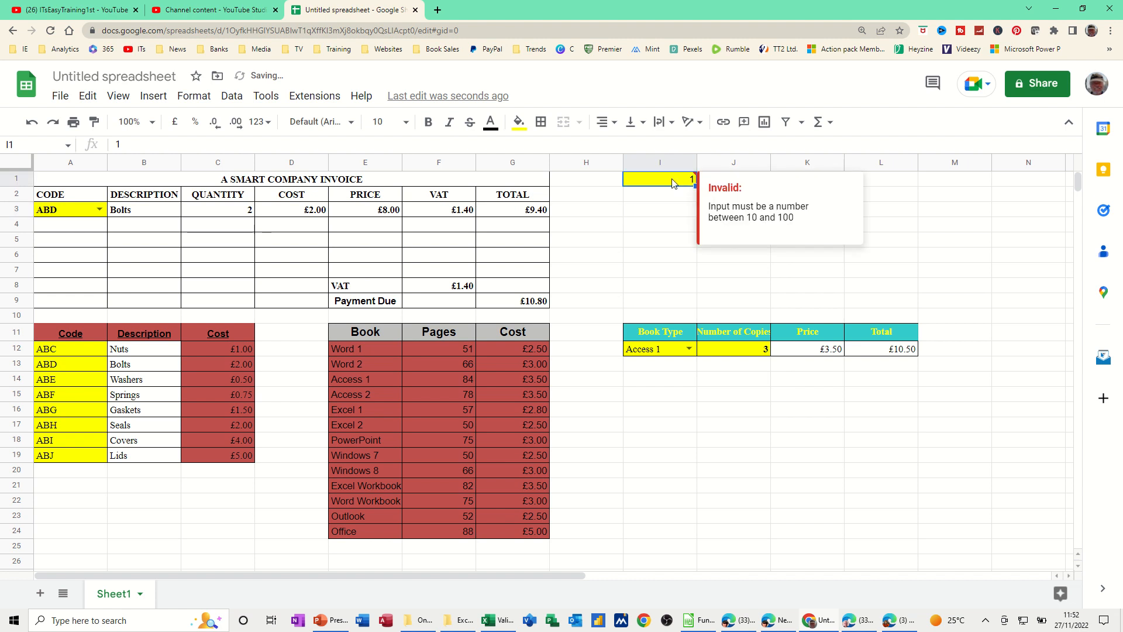
pyautogui.write('12')
pyautogui.press('Return')
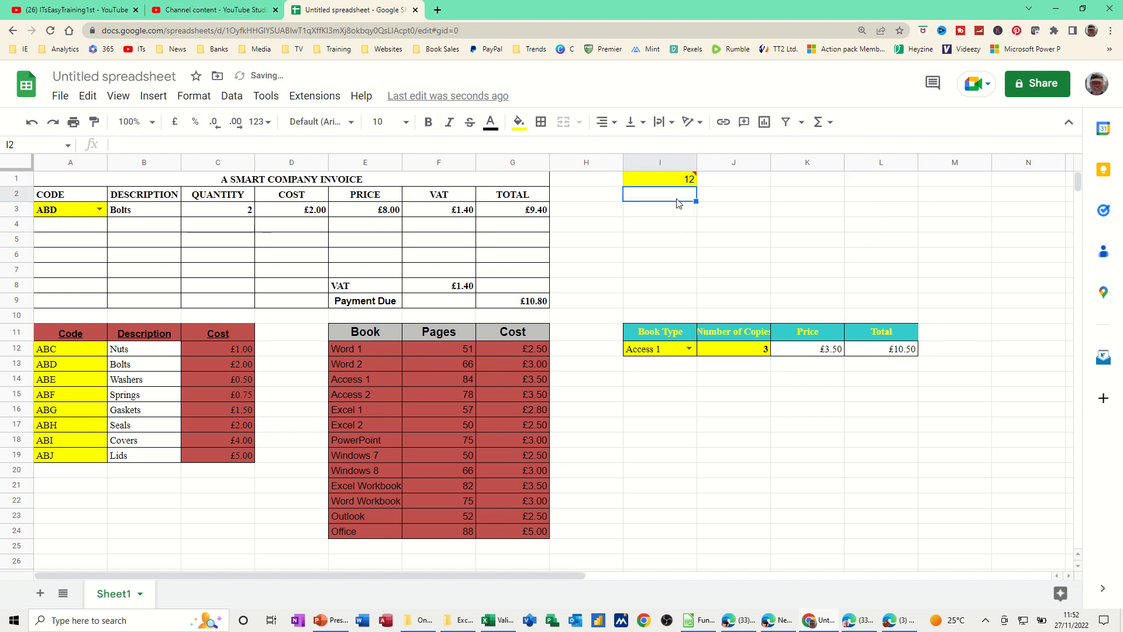
# Change the data validation of I1 to text that contains the letter t
pyautogui.click(672, 180)
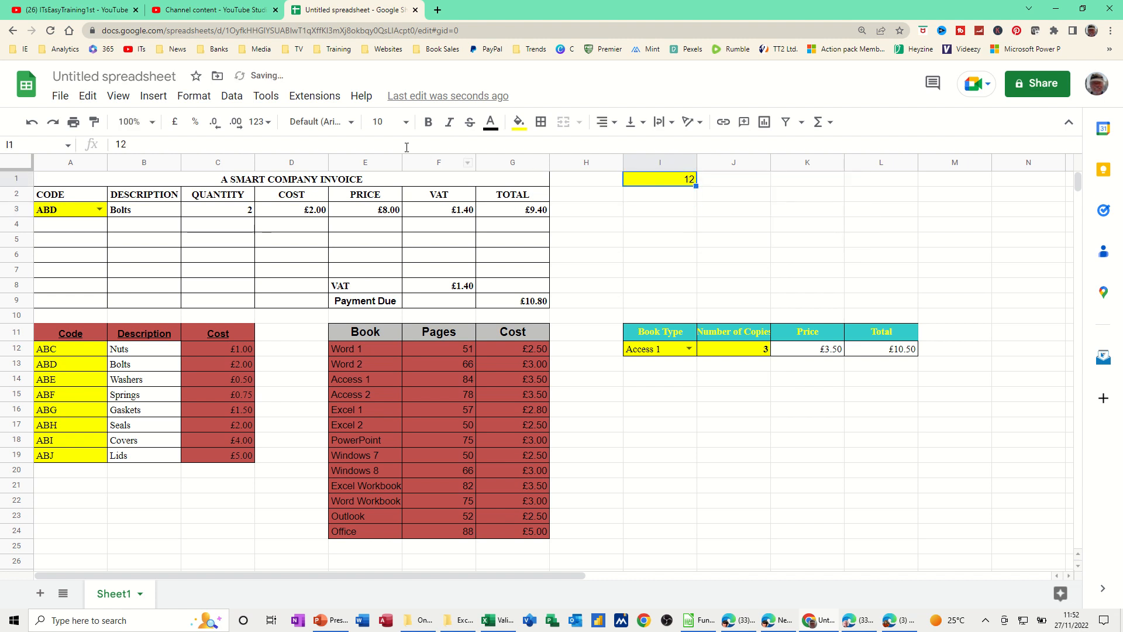
pyautogui.click(234, 98)
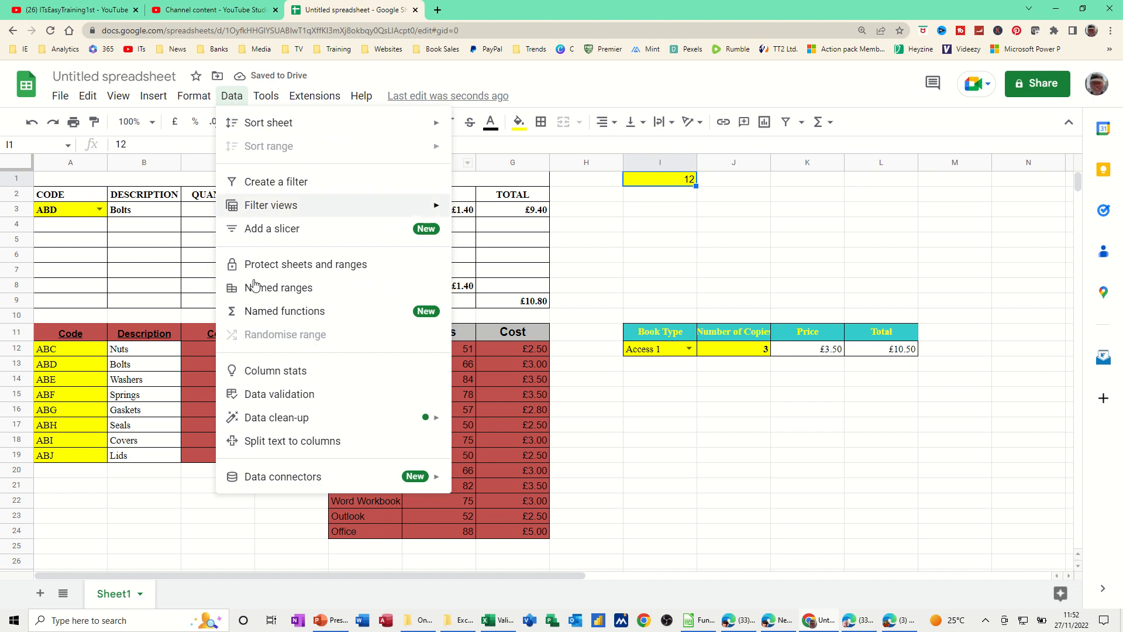
pyautogui.click(255, 403)
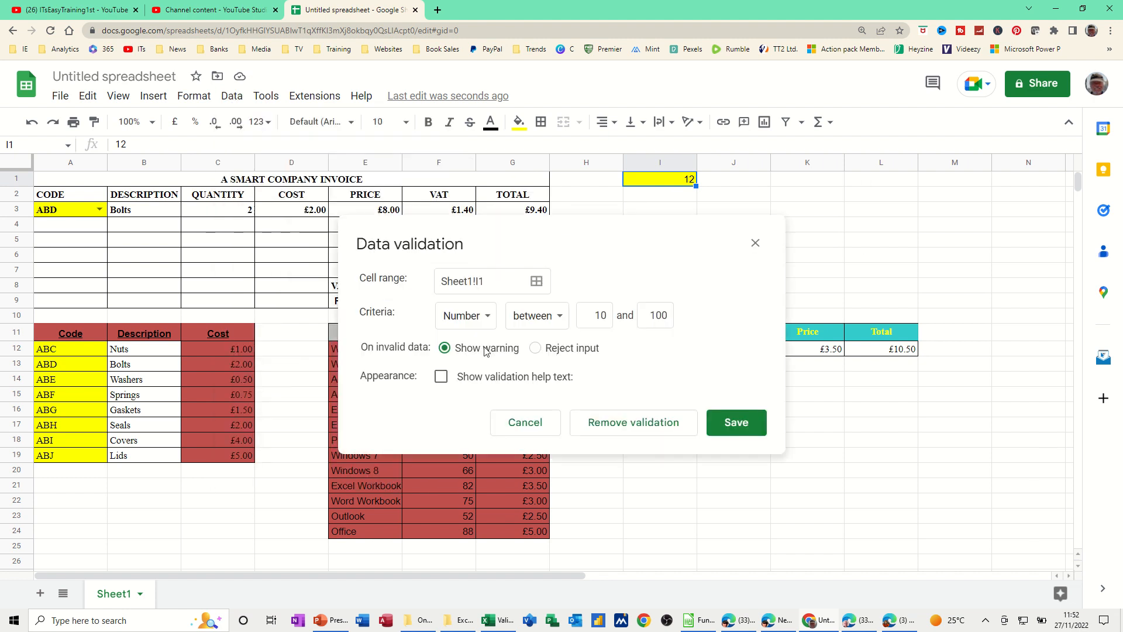
pyautogui.click(488, 317)
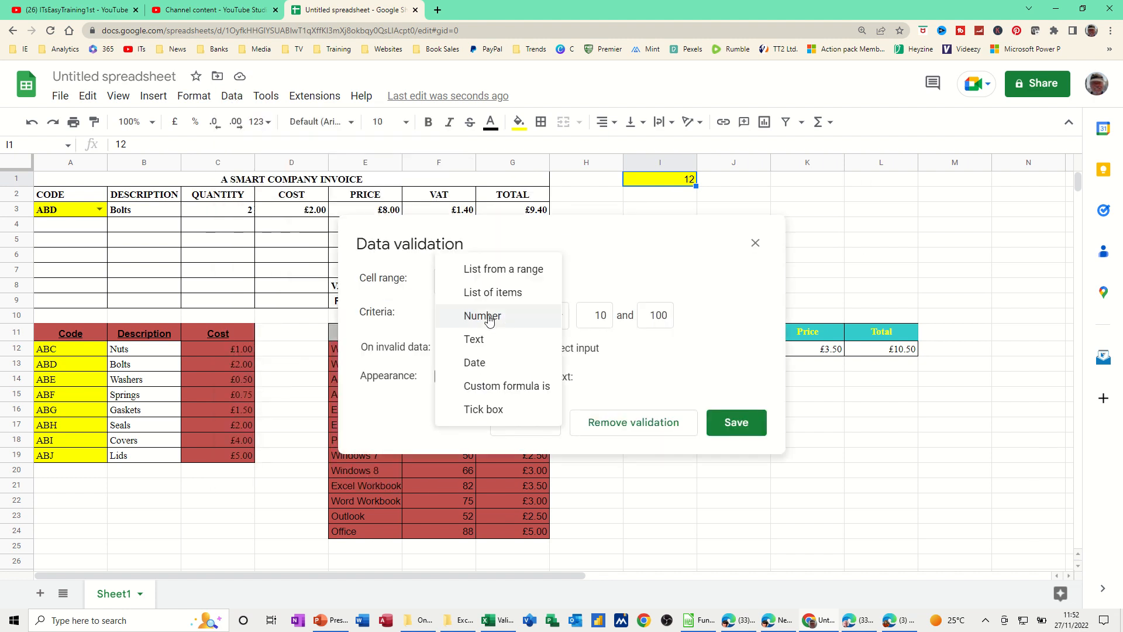
pyautogui.click(481, 345)
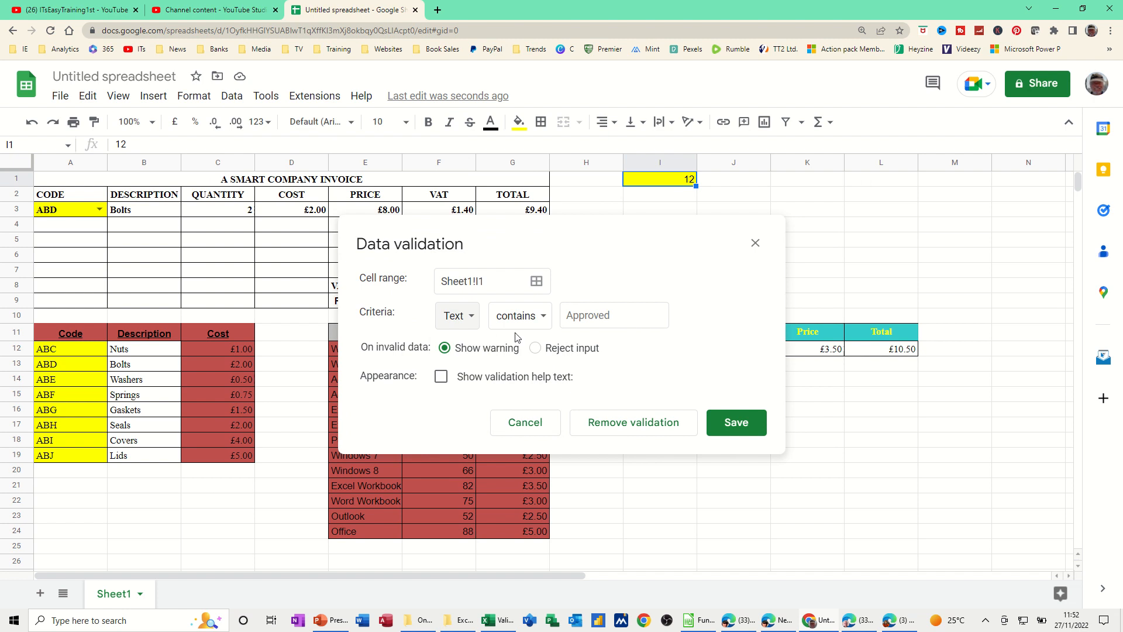
pyautogui.click(545, 318)
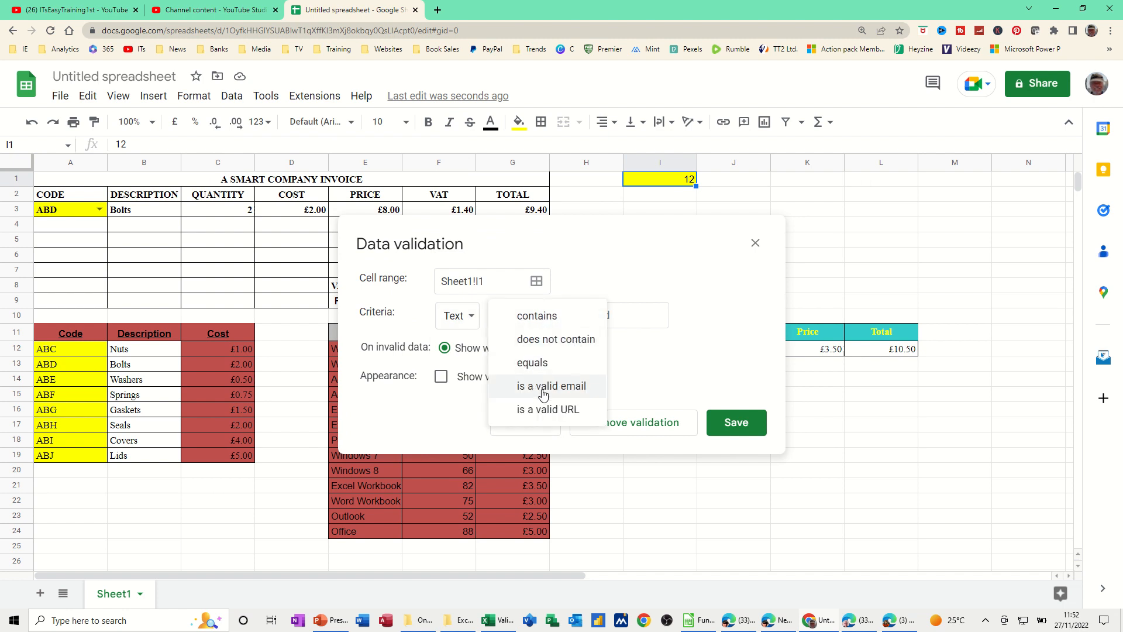
pyautogui.click(555, 319)
pyautogui.click(619, 318)
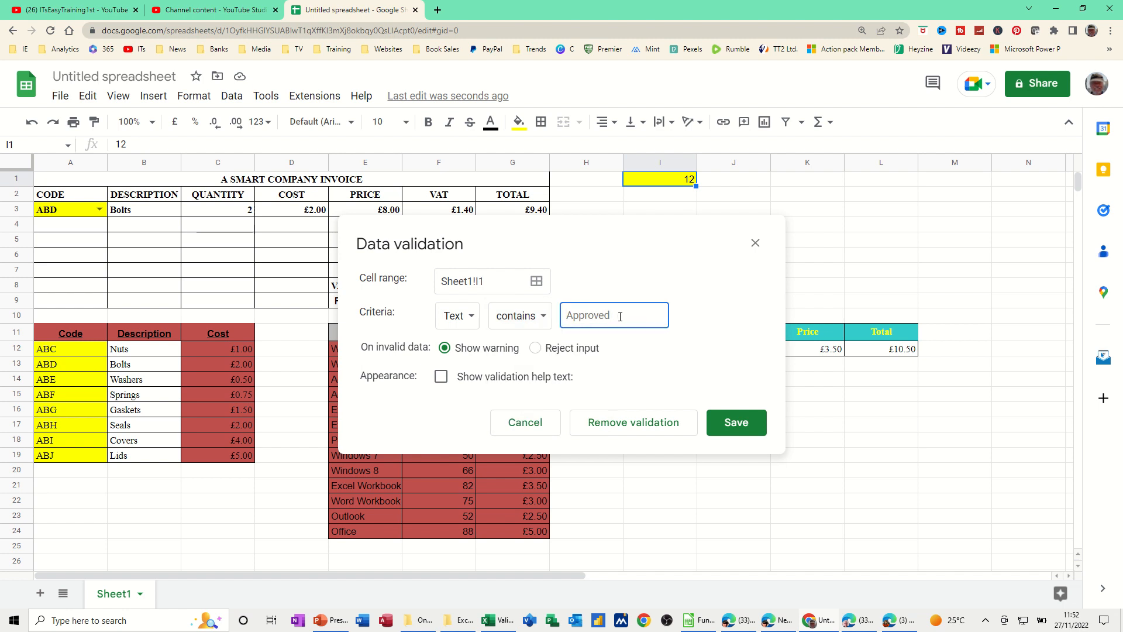
pyautogui.write('t')
pyautogui.click(732, 422)
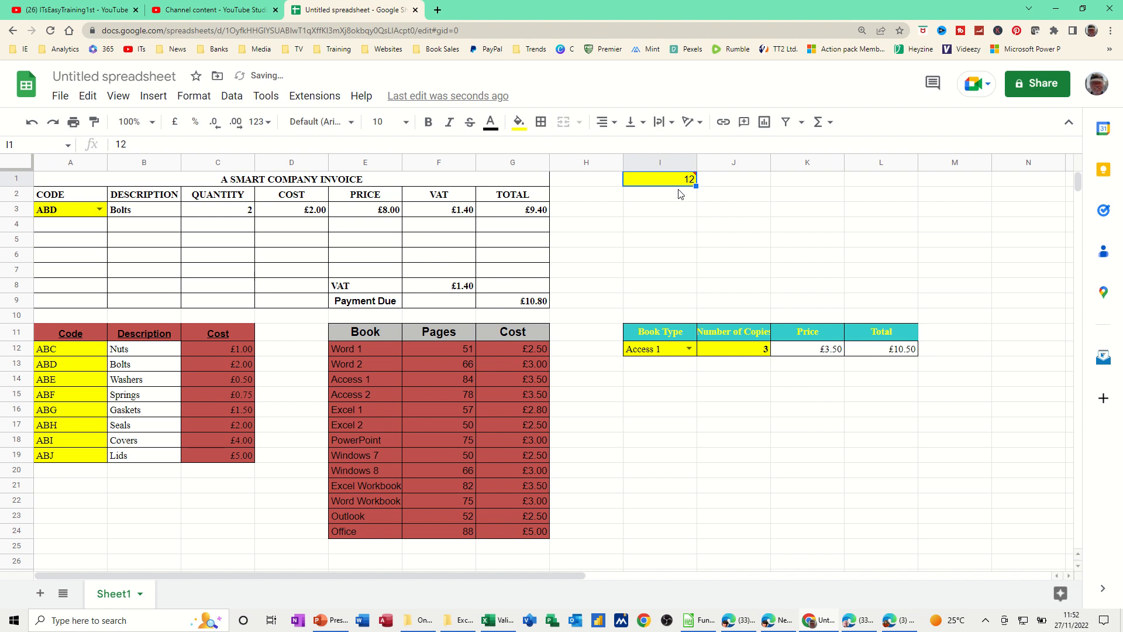
# Test the text validation in I1 by entering t, the non-matching text es, and t again
pyautogui.write('t')
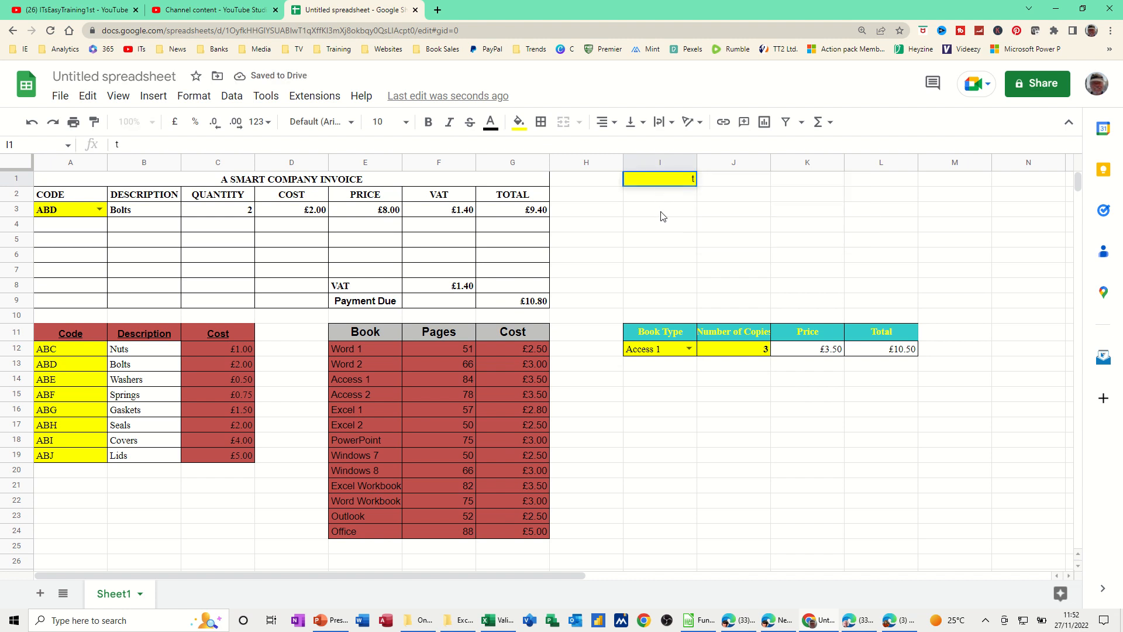
pyautogui.click(663, 211)
pyautogui.click(665, 181)
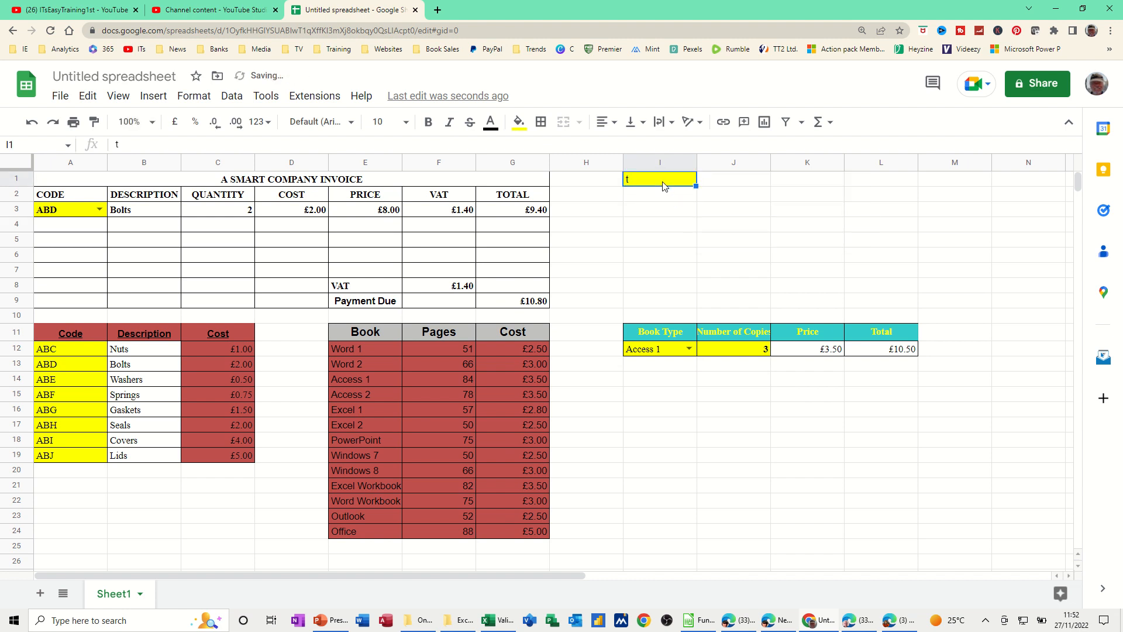
pyautogui.write('es')
pyautogui.press('Return')
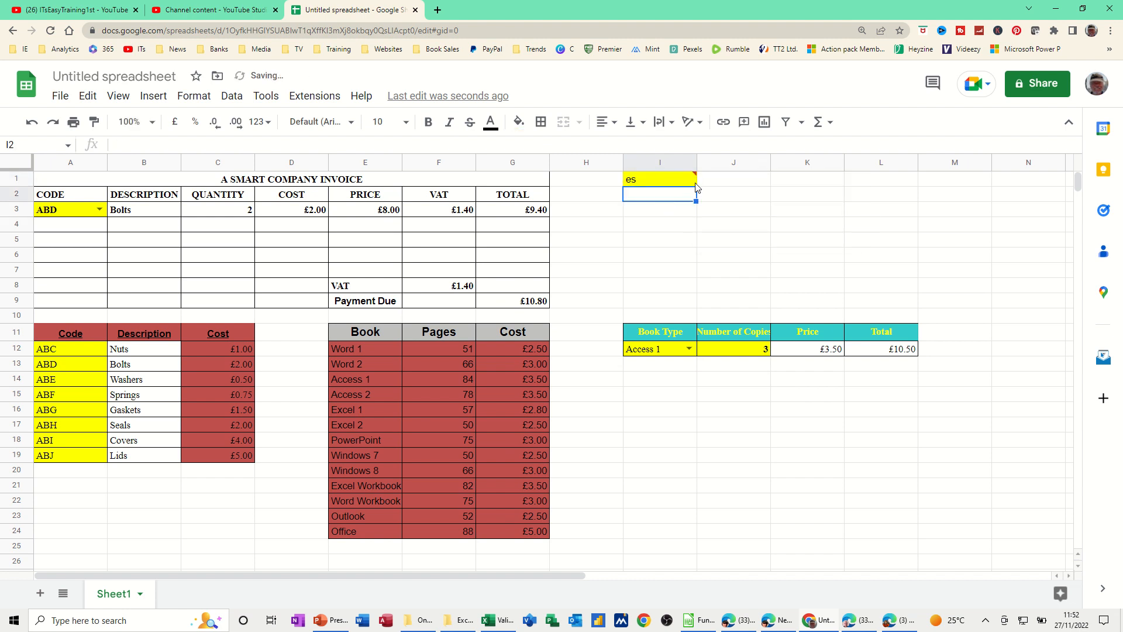
pyautogui.click(665, 183)
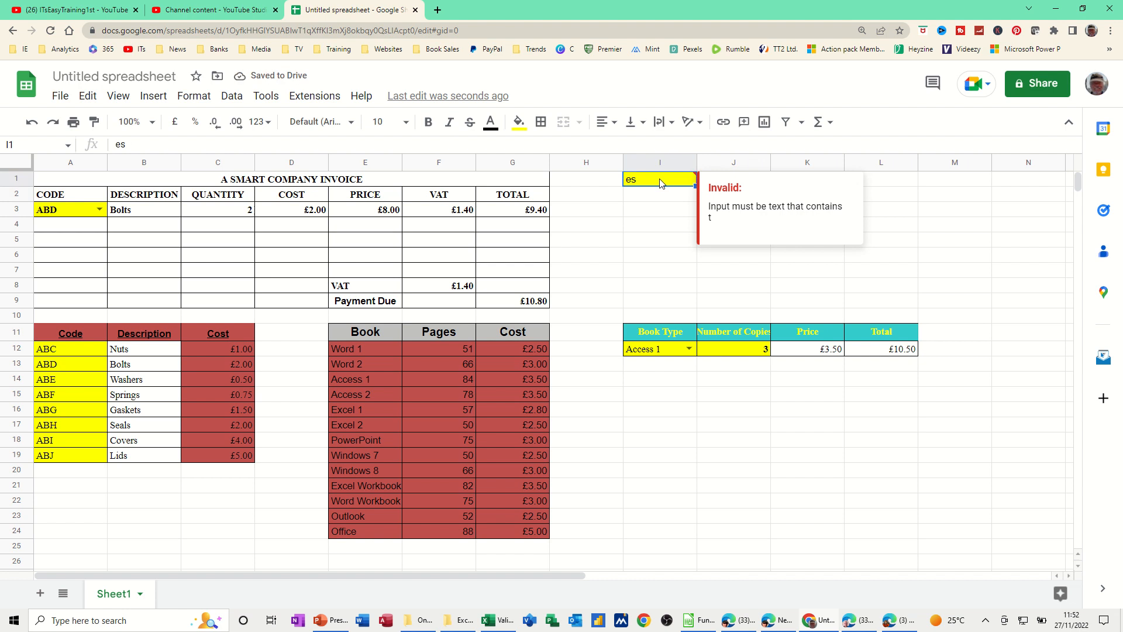
pyautogui.write('t')
pyautogui.click(648, 228)
# Change the data validation of I1 to dates between 1/1/22 and 31/12/22
pyautogui.click(652, 185)
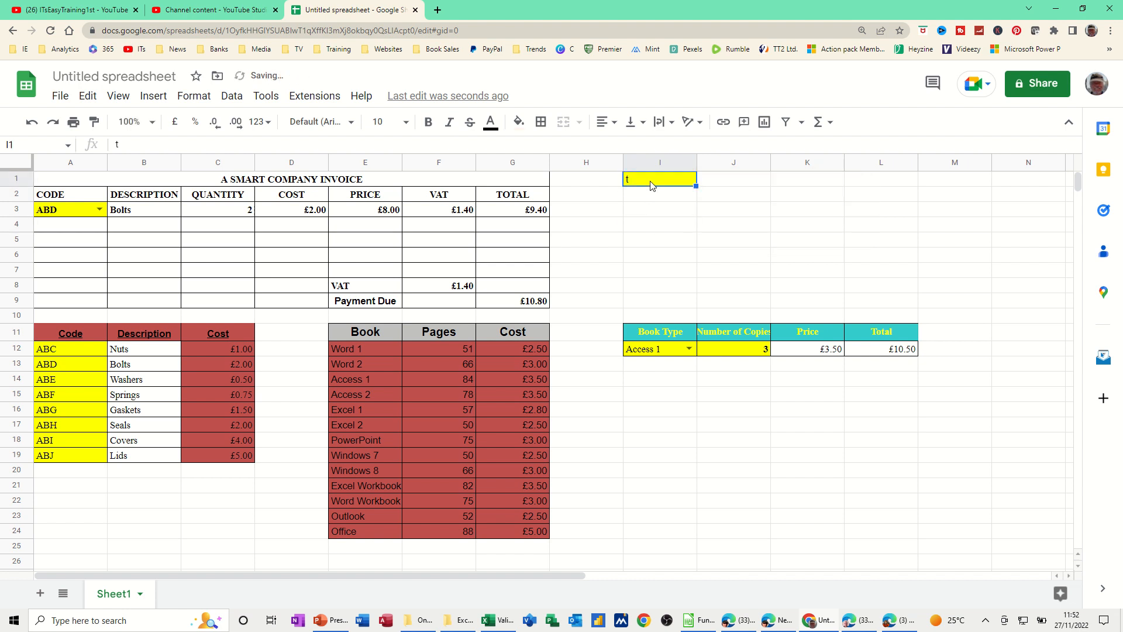
pyautogui.click(231, 98)
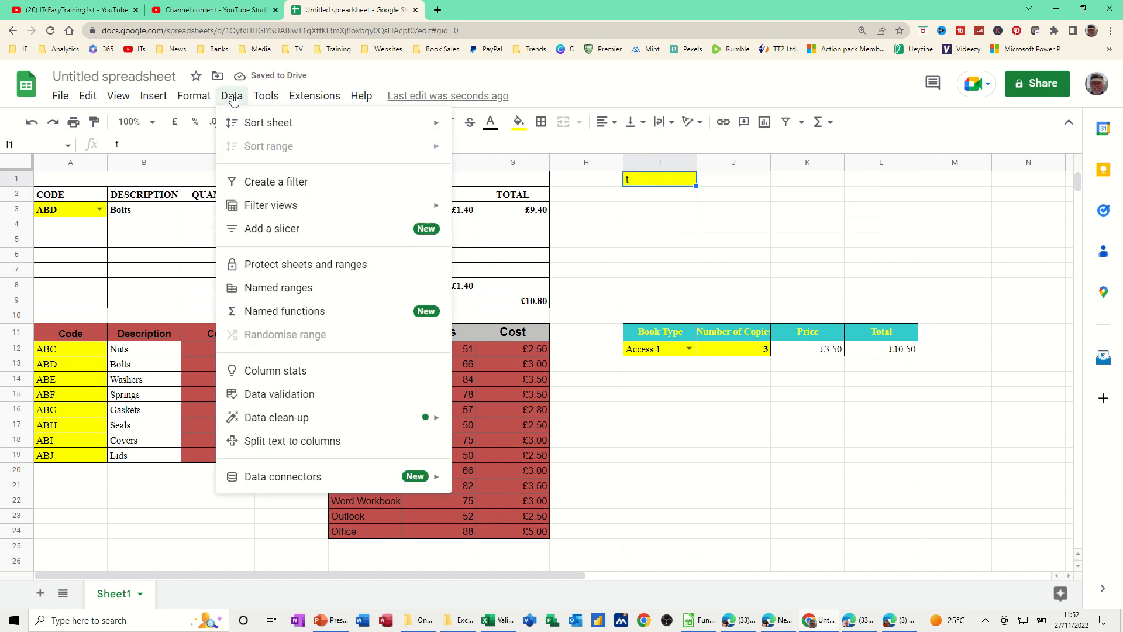
pyautogui.click(275, 394)
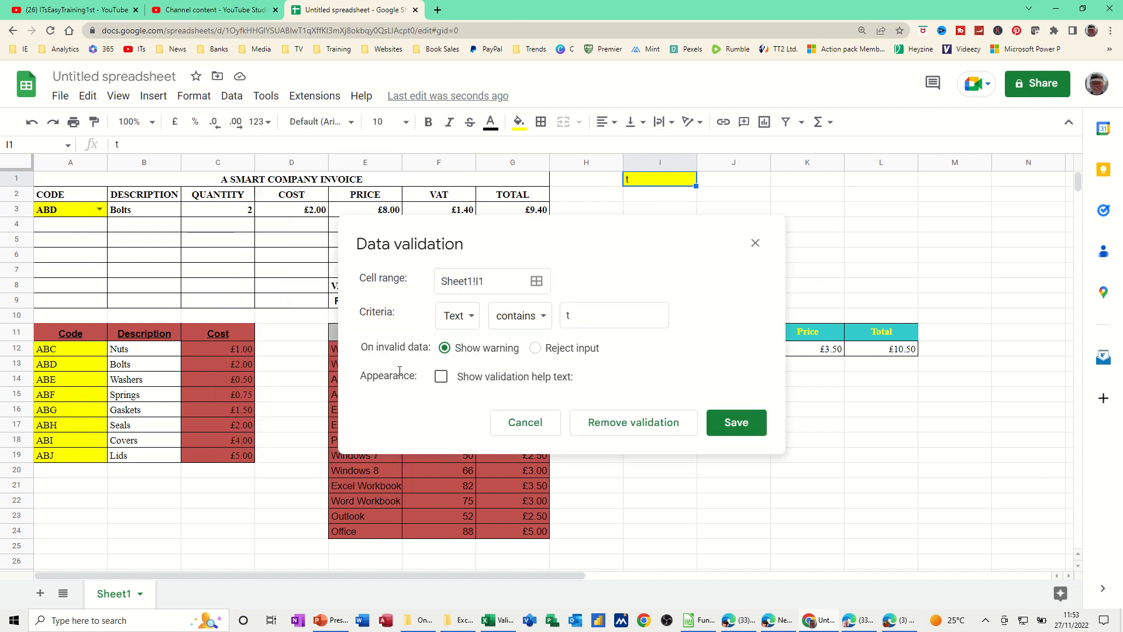
pyautogui.click(466, 320)
pyautogui.click(477, 340)
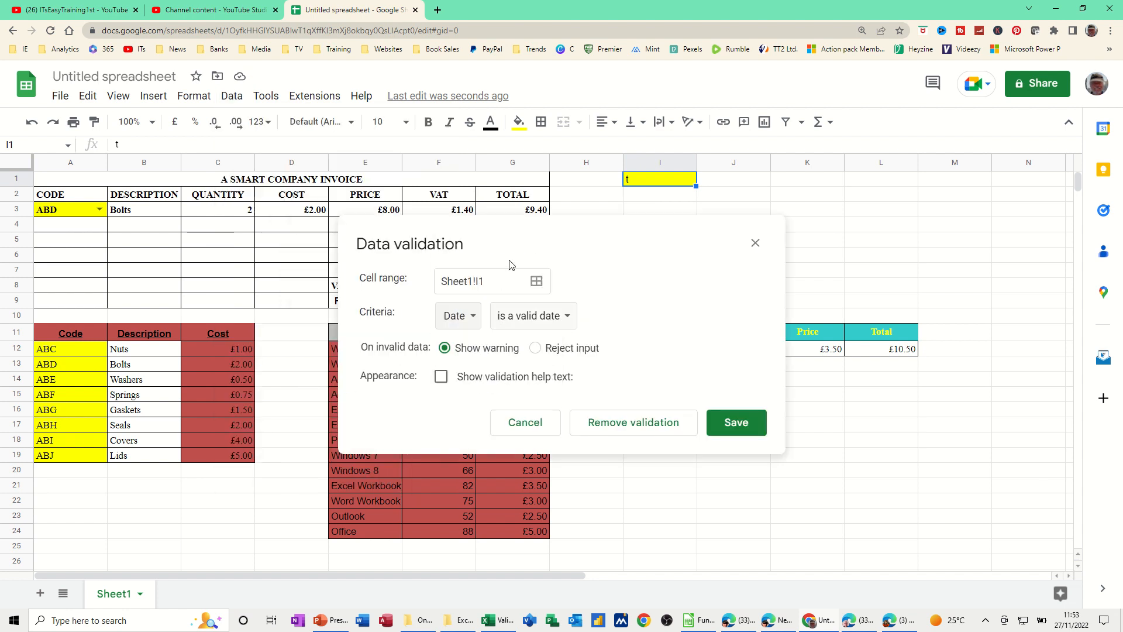
pyautogui.click(565, 318)
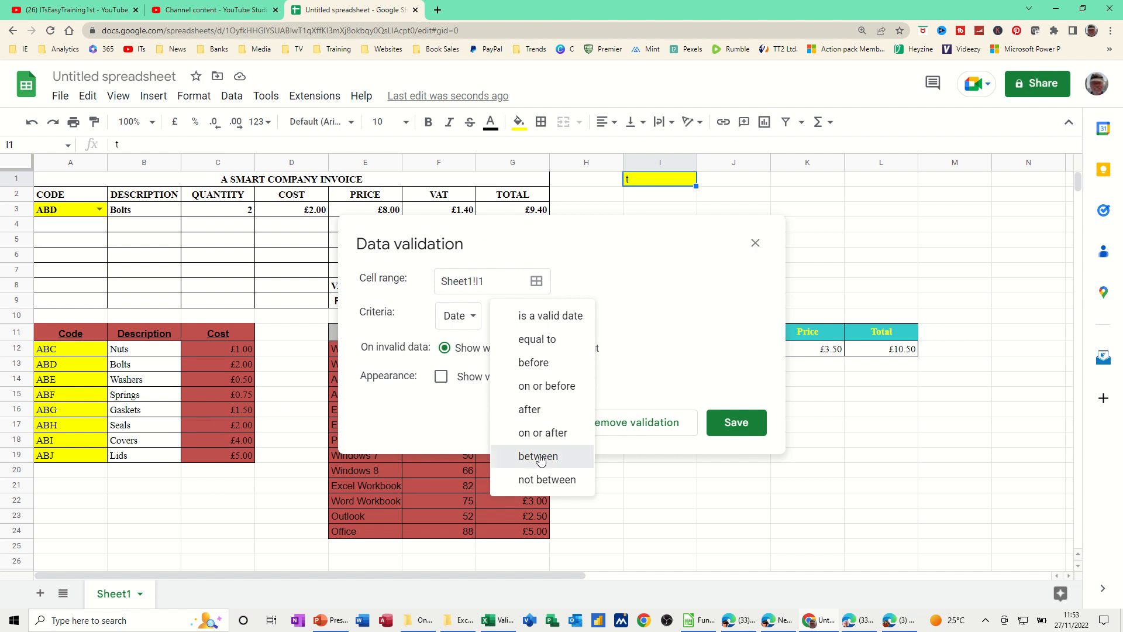
pyautogui.click(539, 458)
pyautogui.click(585, 313)
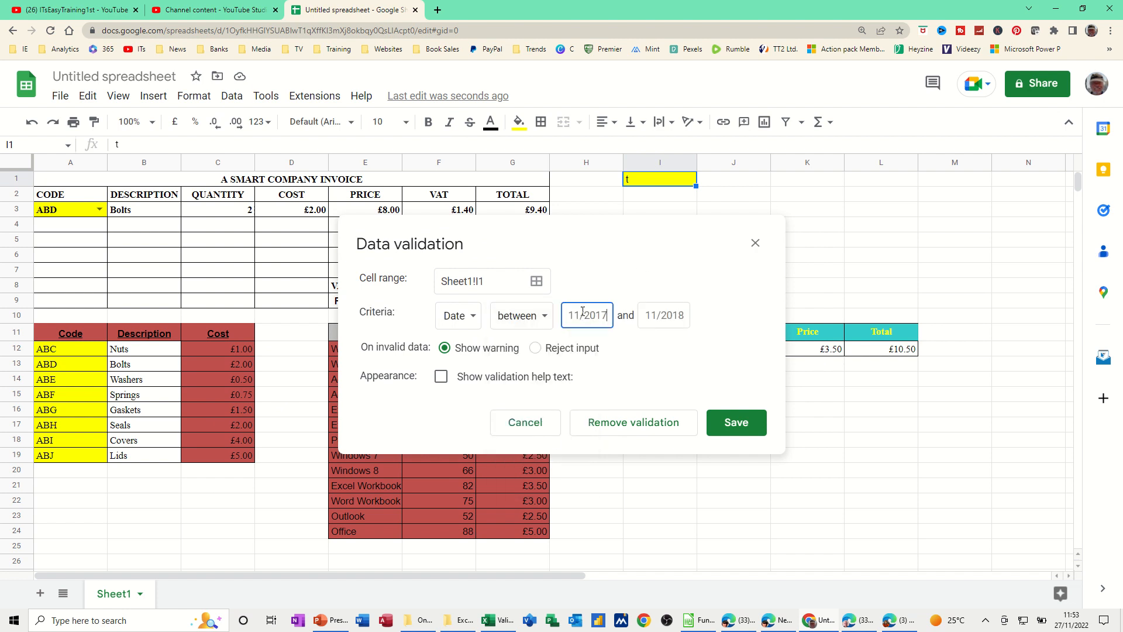
pyautogui.write('1/1/22')
pyautogui.click(654, 314)
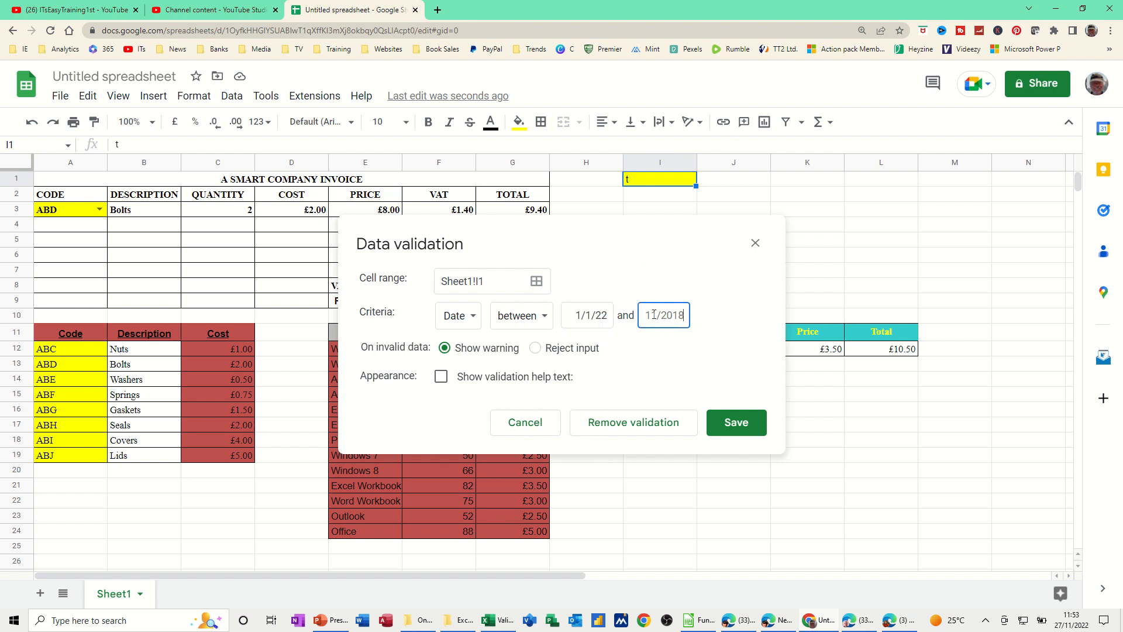
pyautogui.write('31/12/22')
pyautogui.click(730, 423)
# Enter the current date, 27/11/2022, in I1 to test the date validation
pyautogui.moveTo(648, 180)
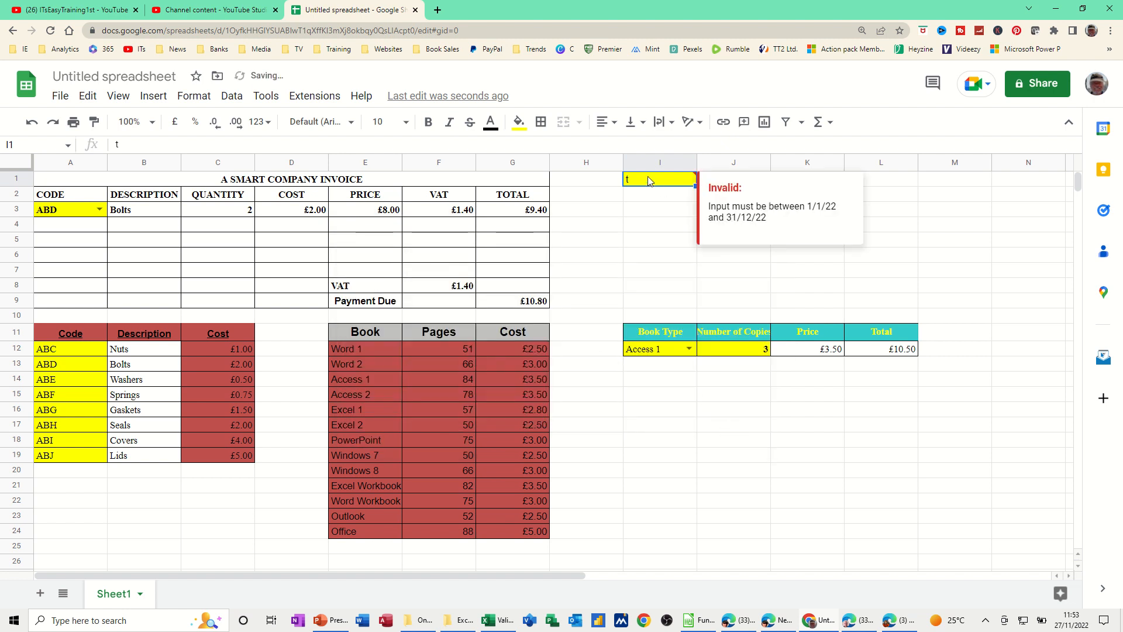
pyautogui.hotkey('ctrl', ';')
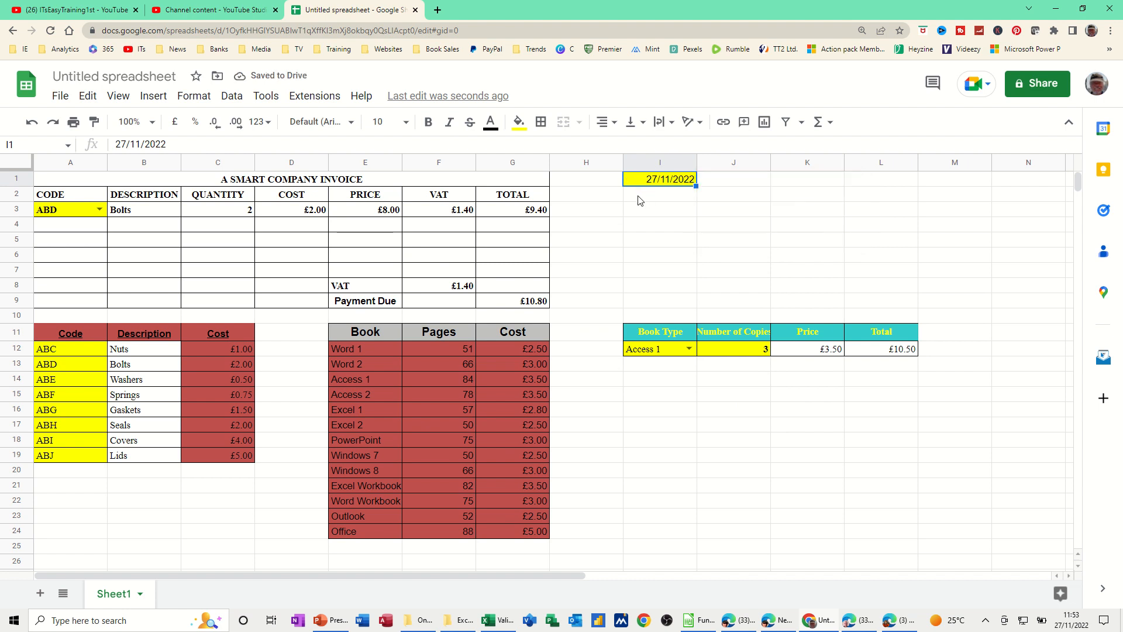
# Test the date validation in I1 with the out-of-range date 1/1/23, and enter the current date, 27/11/2022, again
pyautogui.click(678, 197)
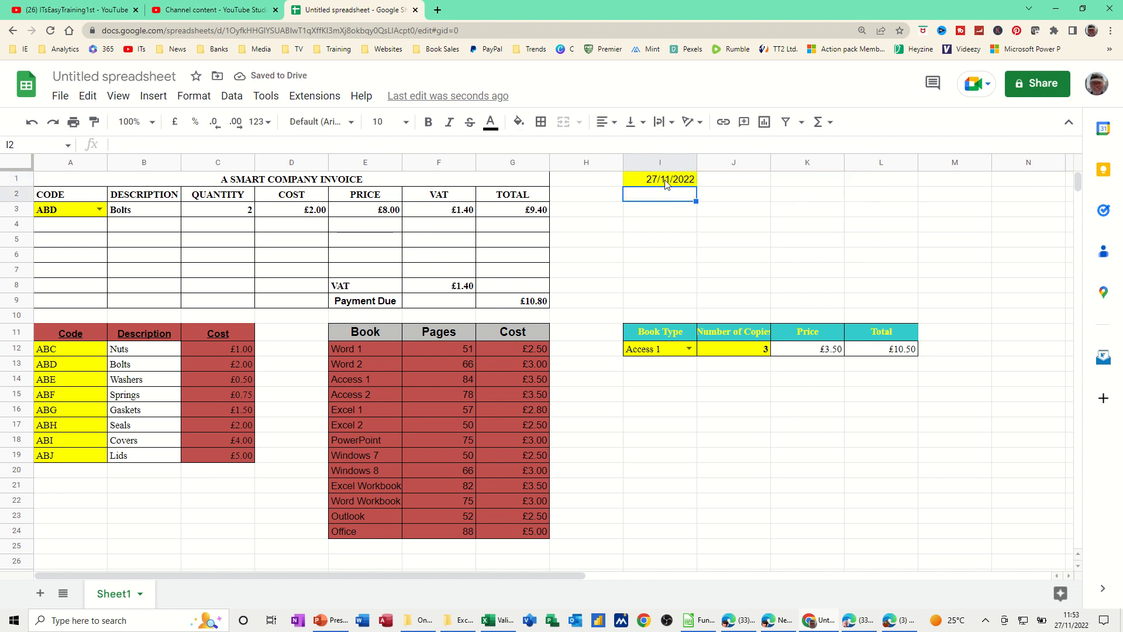
pyautogui.click(665, 180)
pyautogui.write('1/1')
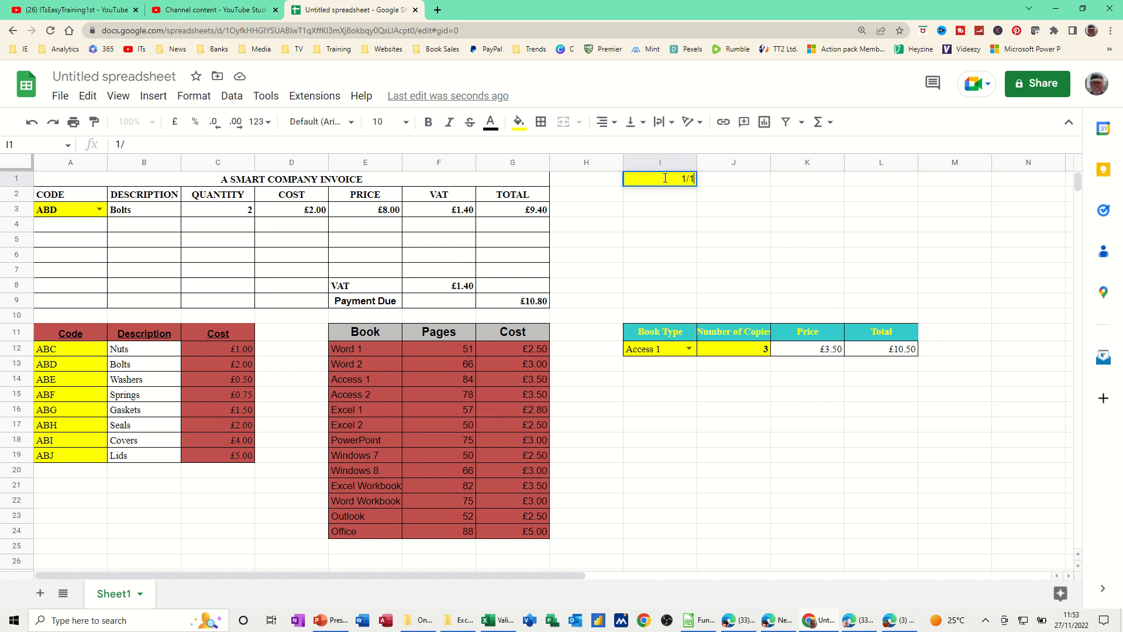
pyautogui.write('/23')
pyautogui.press('Return')
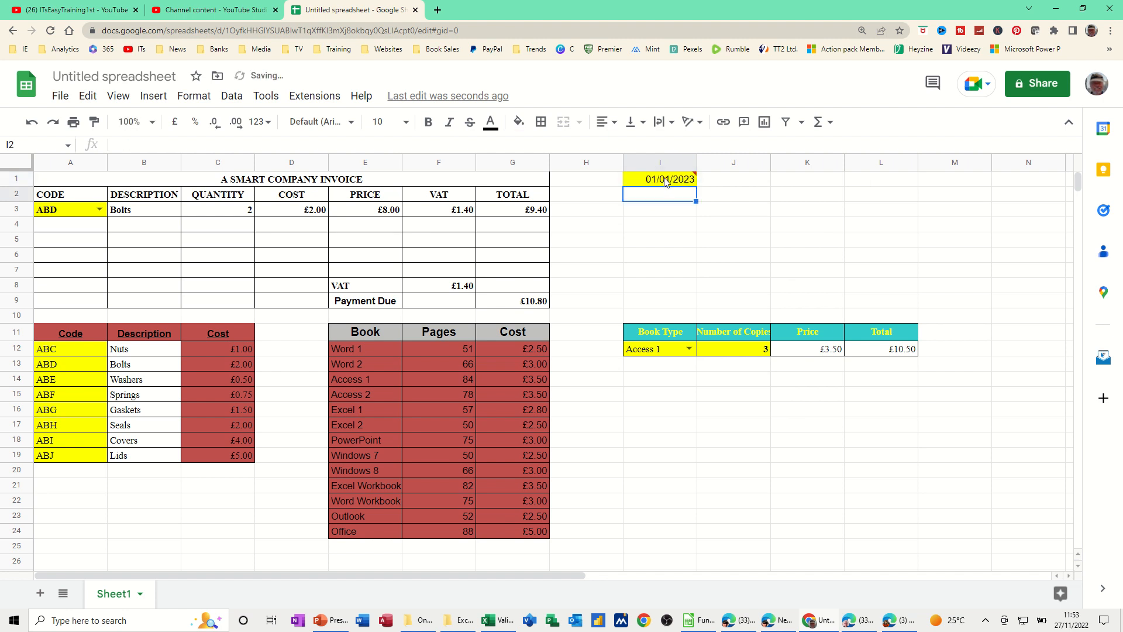
pyautogui.click(683, 181)
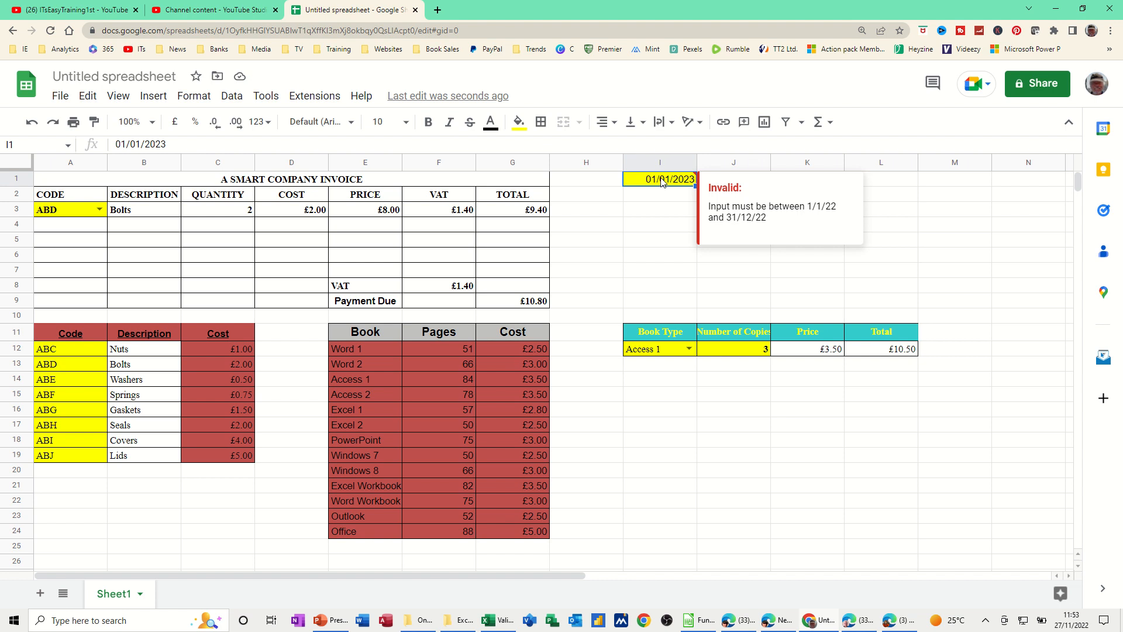
pyautogui.hotkey('ctrl', ';')
pyautogui.press('Return')
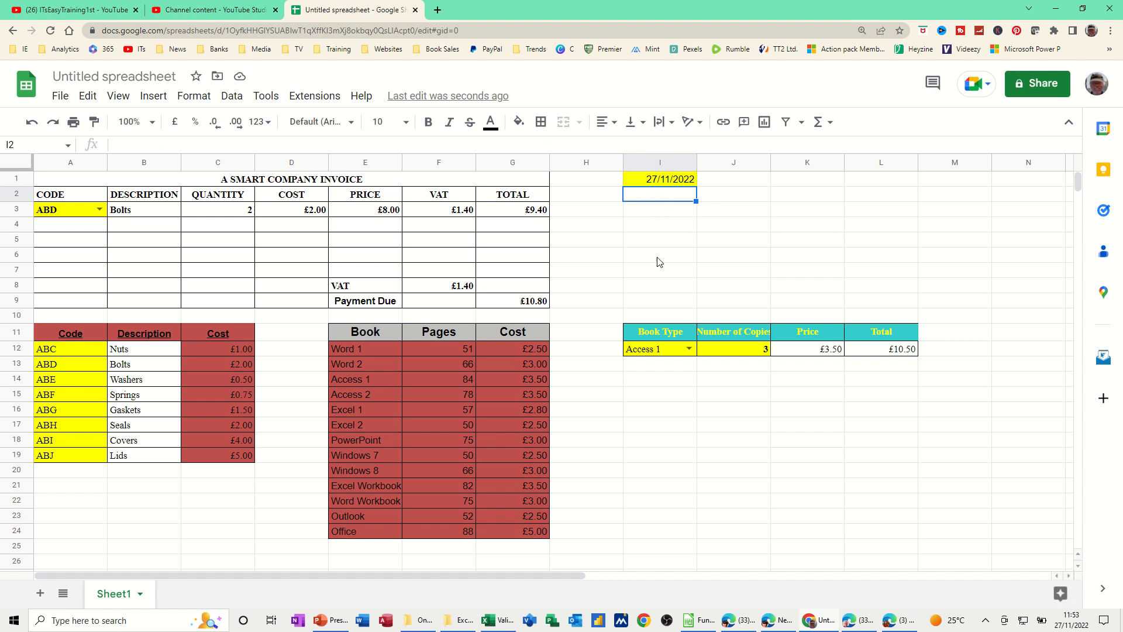
# Review the code drop-down list in A3 and the book type drop-down list in I12 without changing the selections
pyautogui.doubleClick(101, 207)
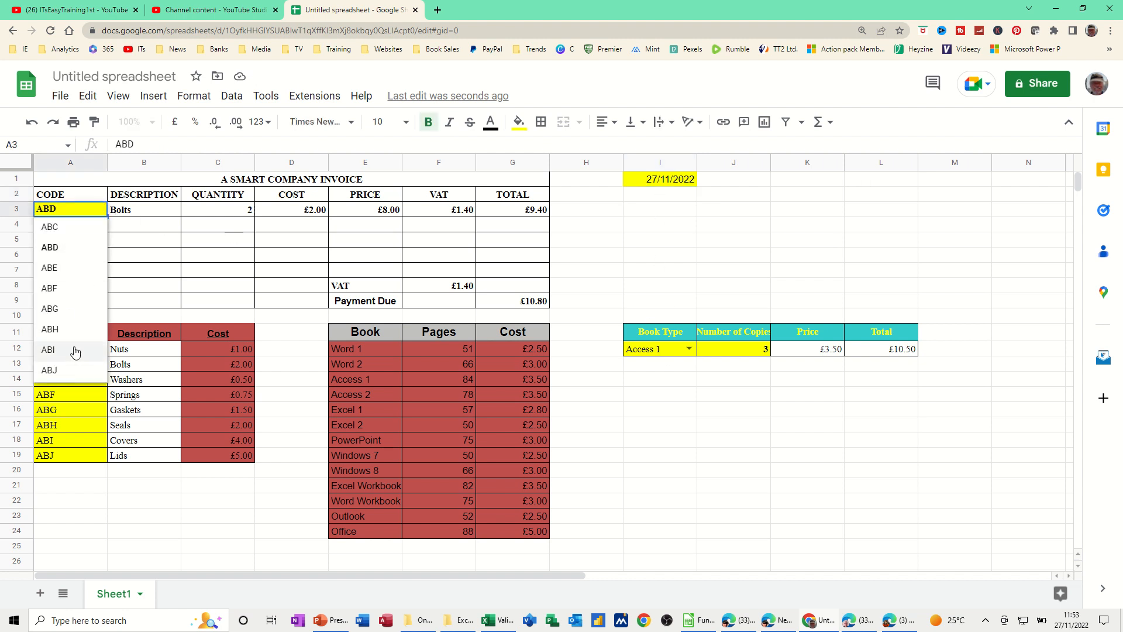
pyautogui.click(689, 349)
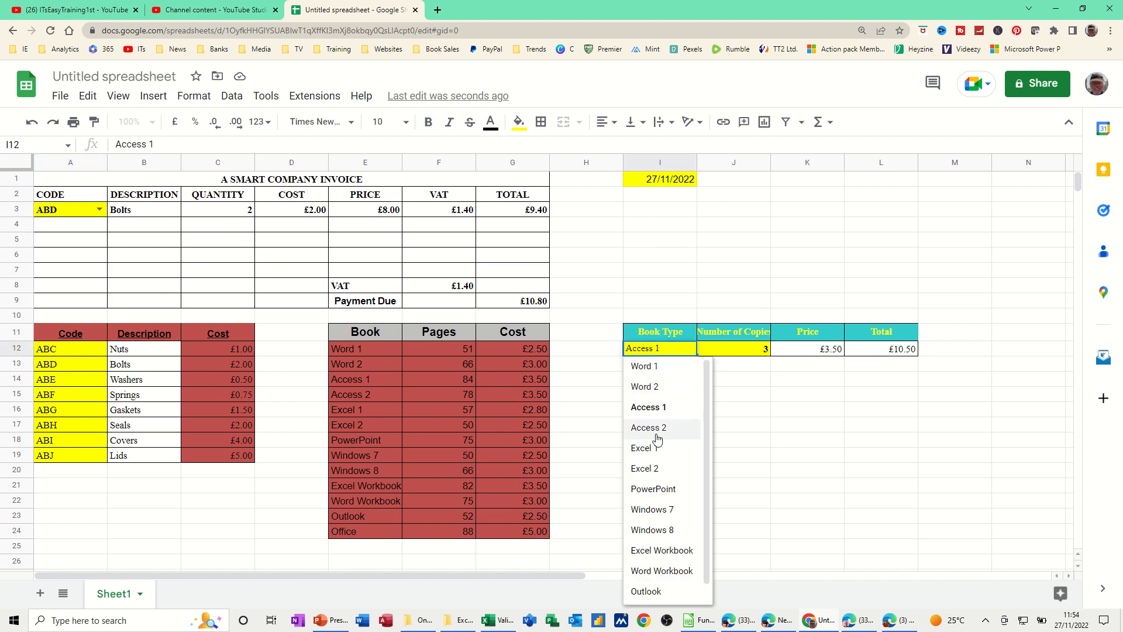
pyautogui.click(670, 183)
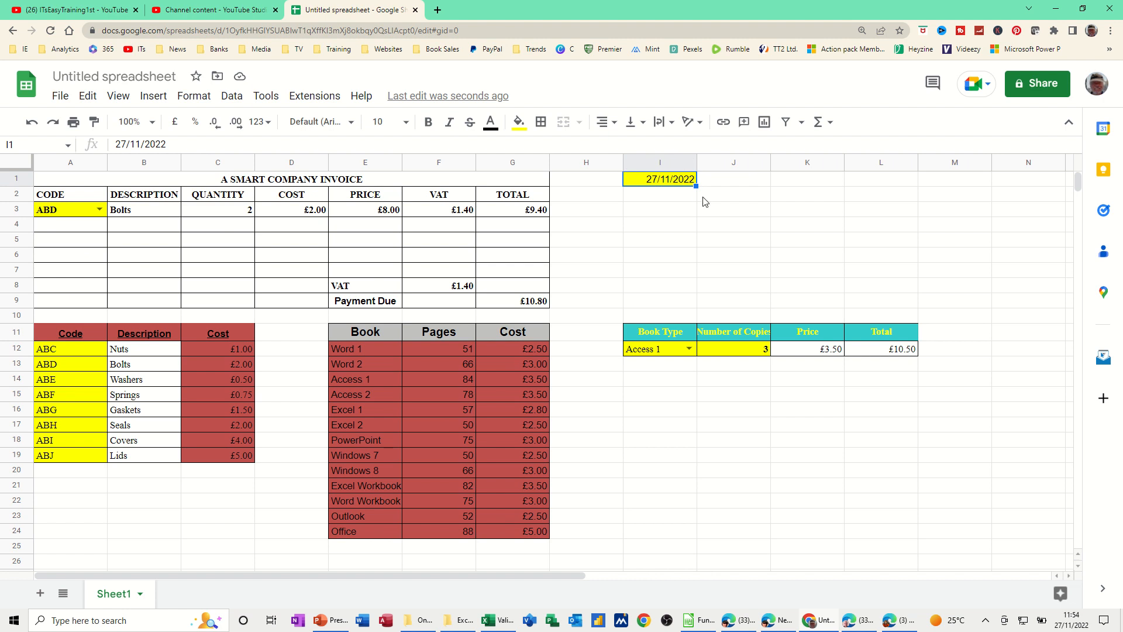
# Add data validation to I2 as a list of the items 1,2,3 and open the cell's drop-down list
pyautogui.click(661, 199)
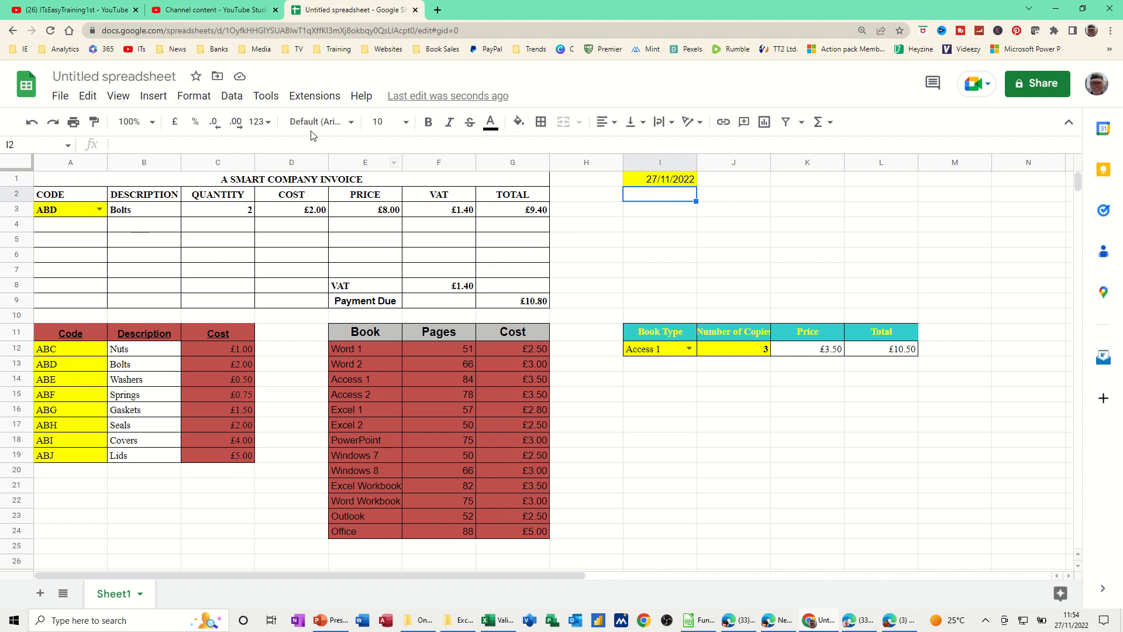
pyautogui.click(234, 99)
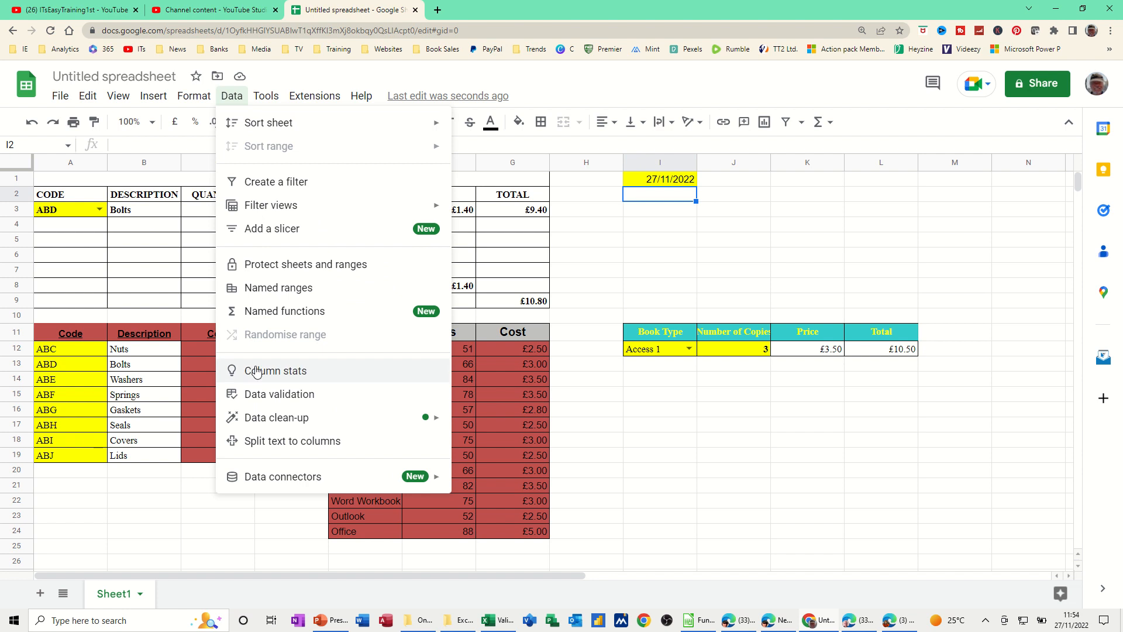
pyautogui.click(265, 395)
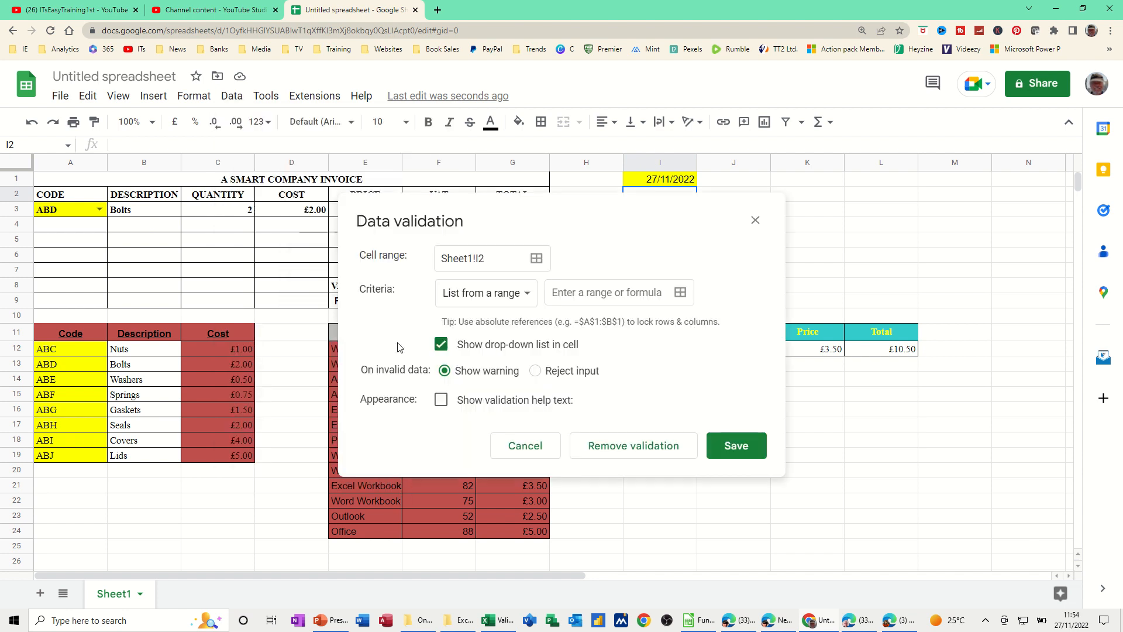
pyautogui.click(524, 299)
pyautogui.click(507, 317)
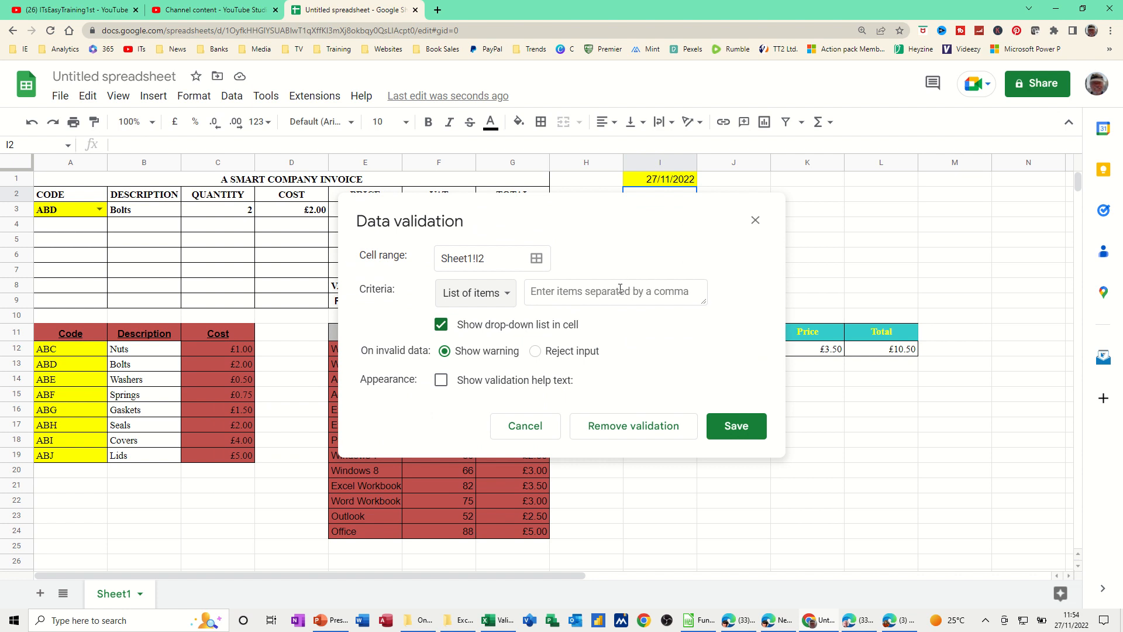
pyautogui.click(620, 289)
pyautogui.write('1,2,3')
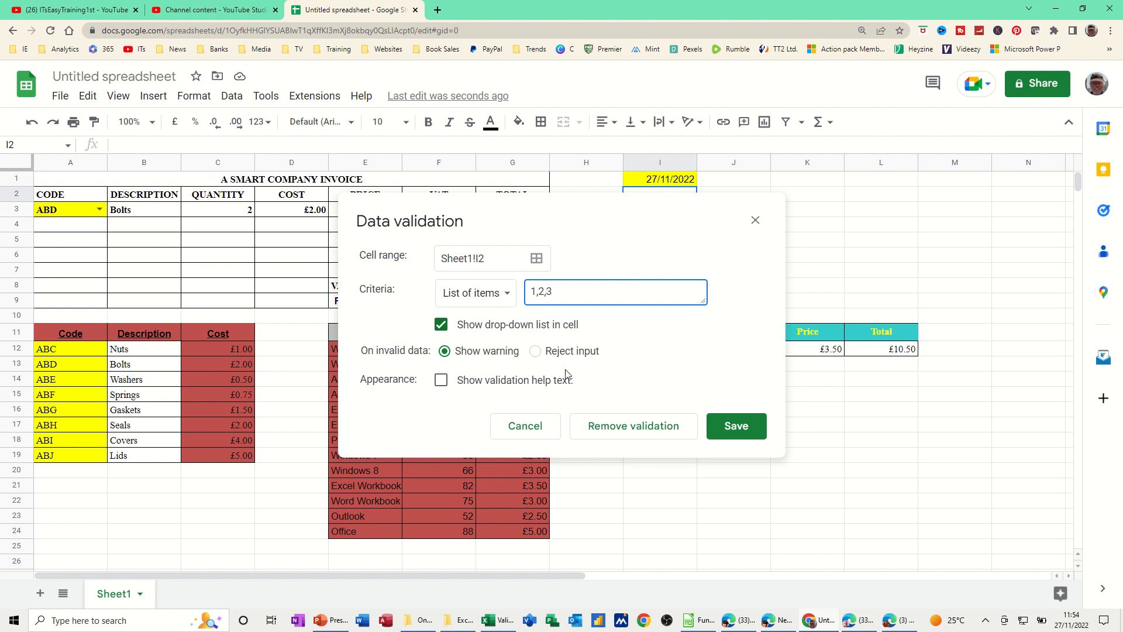
pyautogui.click(718, 428)
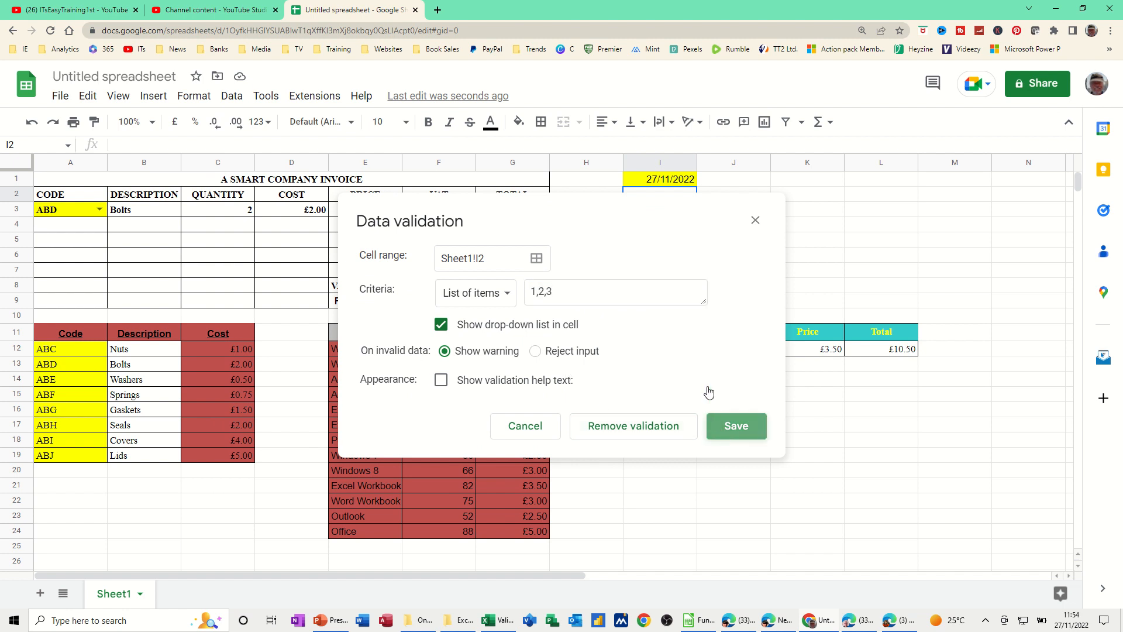
pyautogui.click(689, 194)
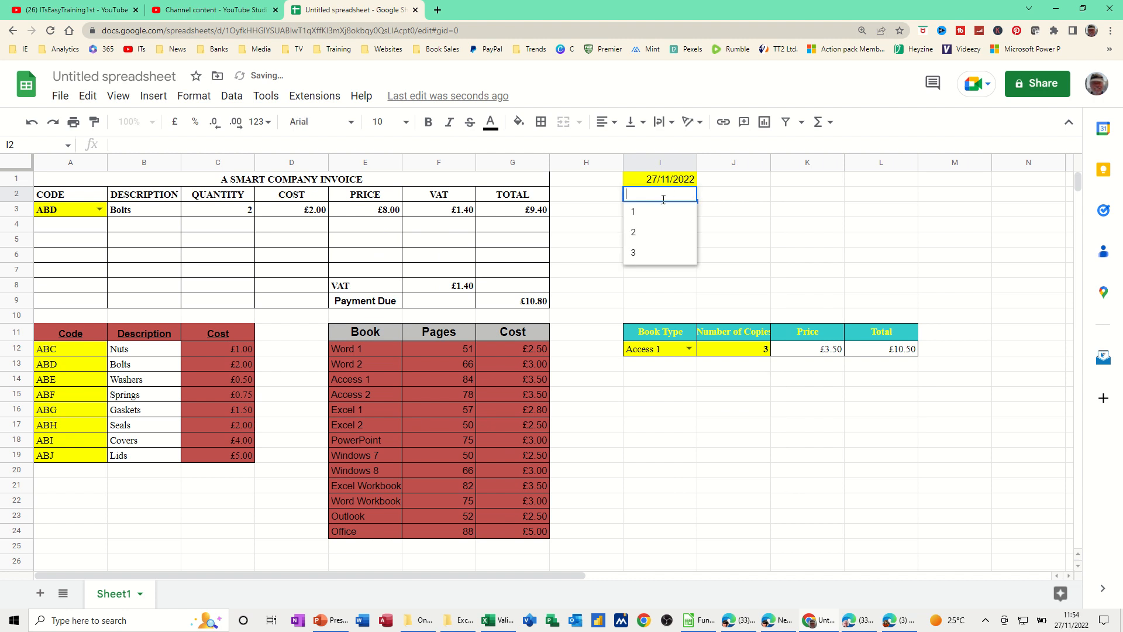